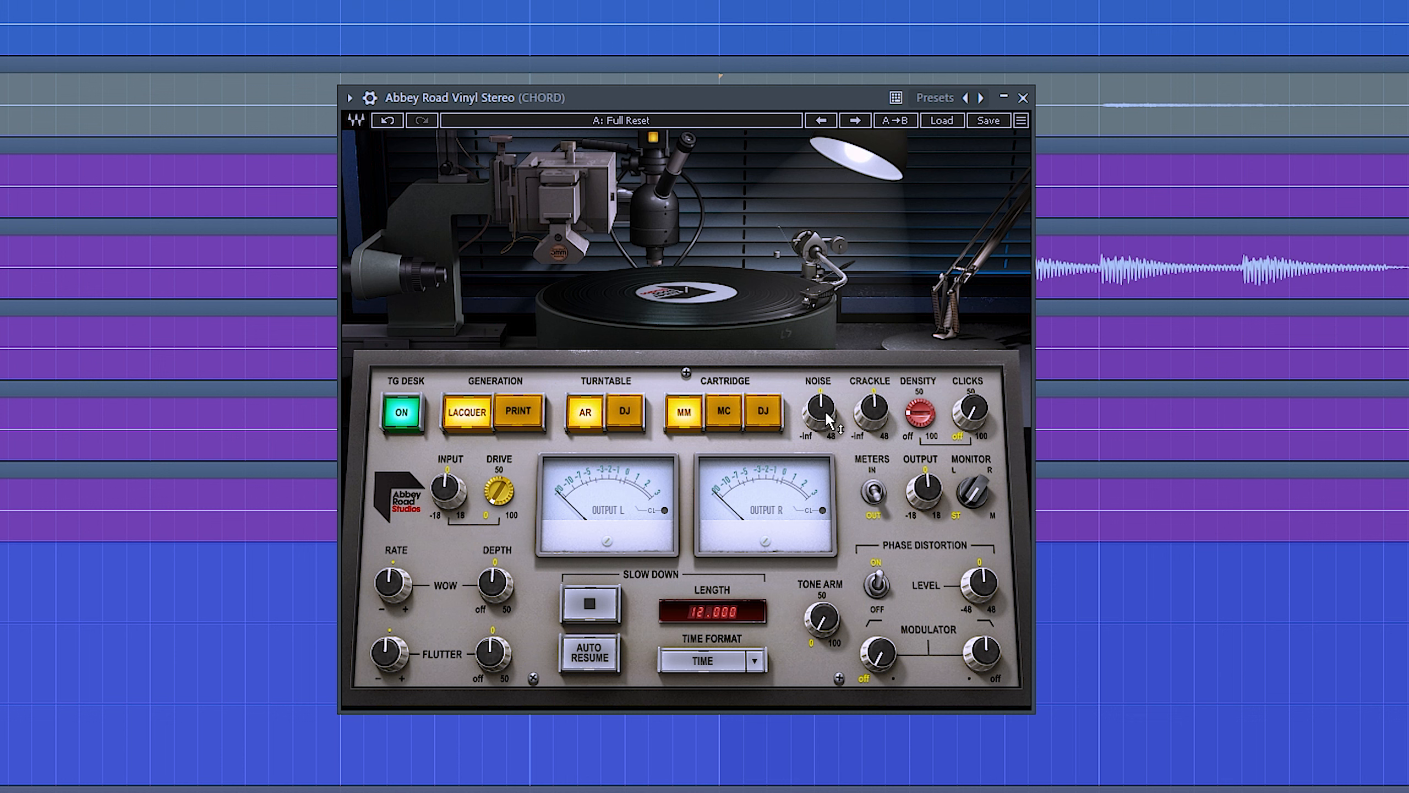
- Turn the vinyl plugin's Noise and Crackle down to -Inf and lower the Density
left_click_drag(819, 410, 820, 477)
left_click_drag(872, 413, 872, 477)
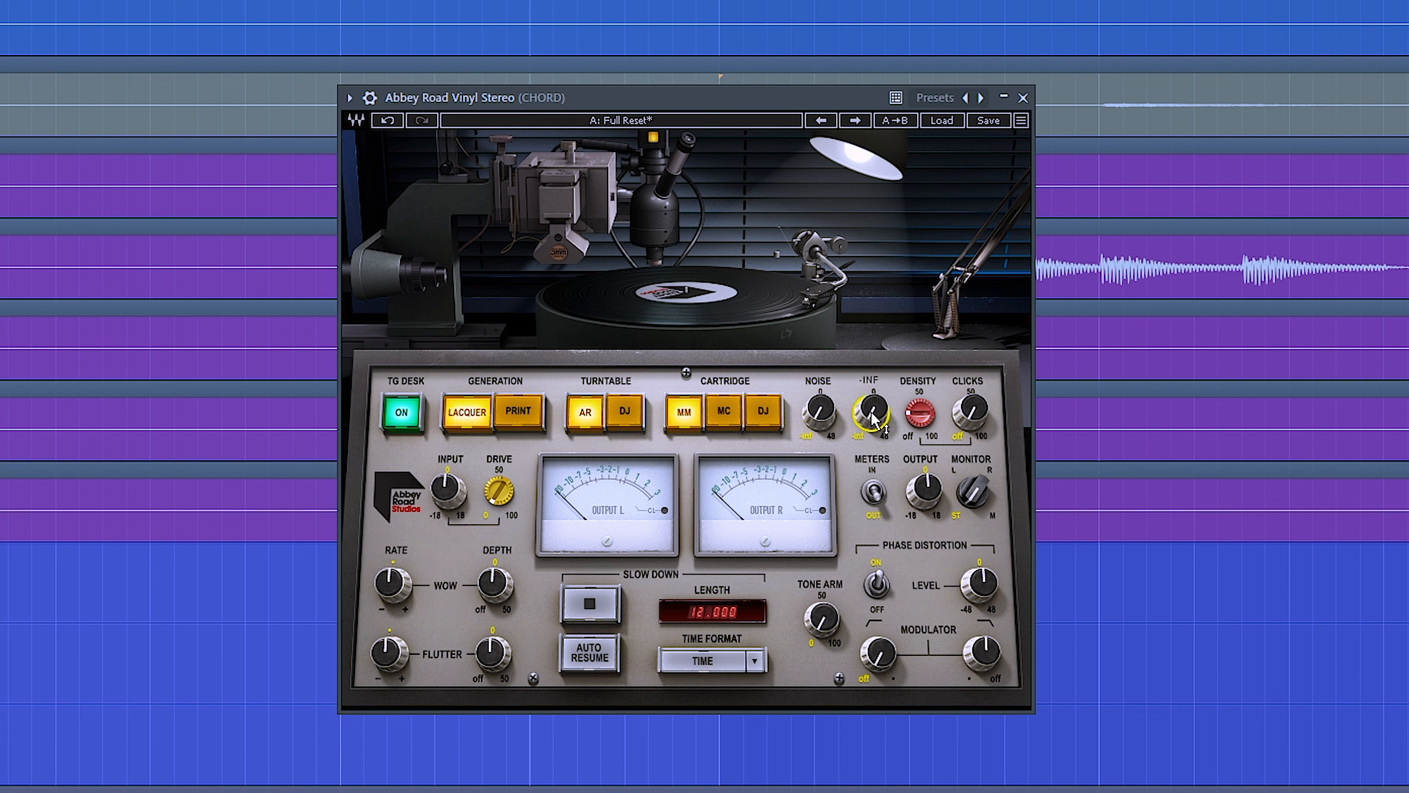
left_click_drag(918, 413, 918, 477)
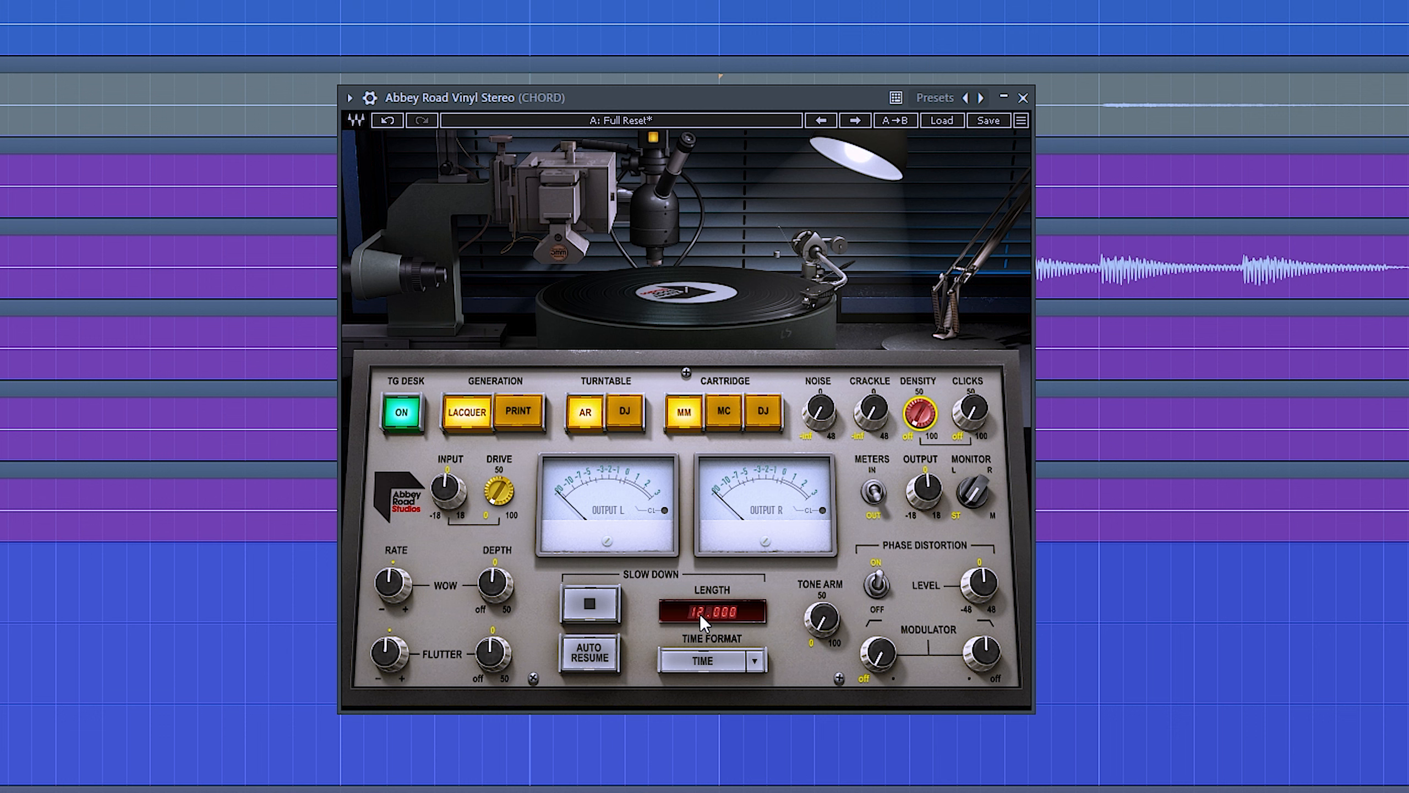
- Set the slow-down length to 4.900 in time format and trigger the turntable stop during playback
left_click_drag(700, 615, 700, 652)
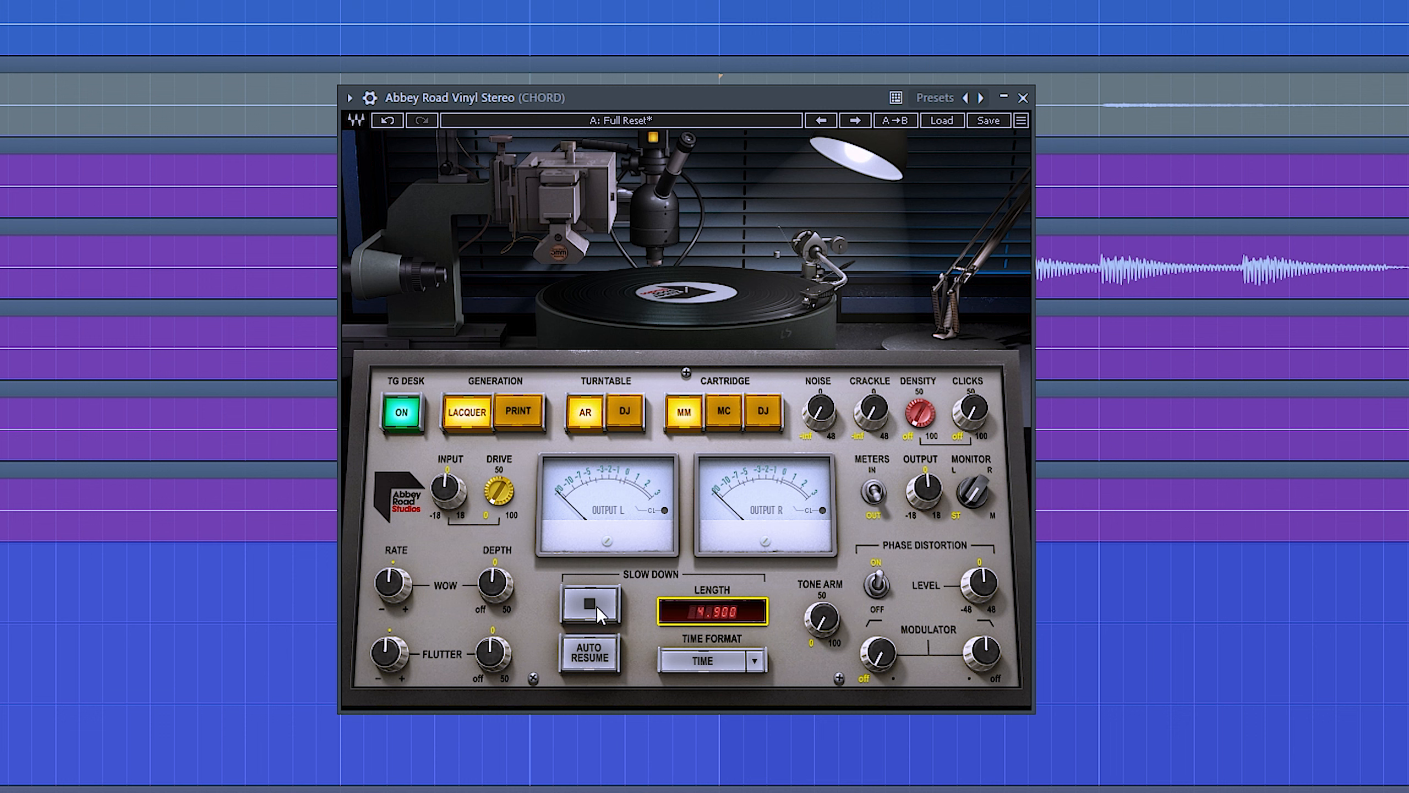
key("space")
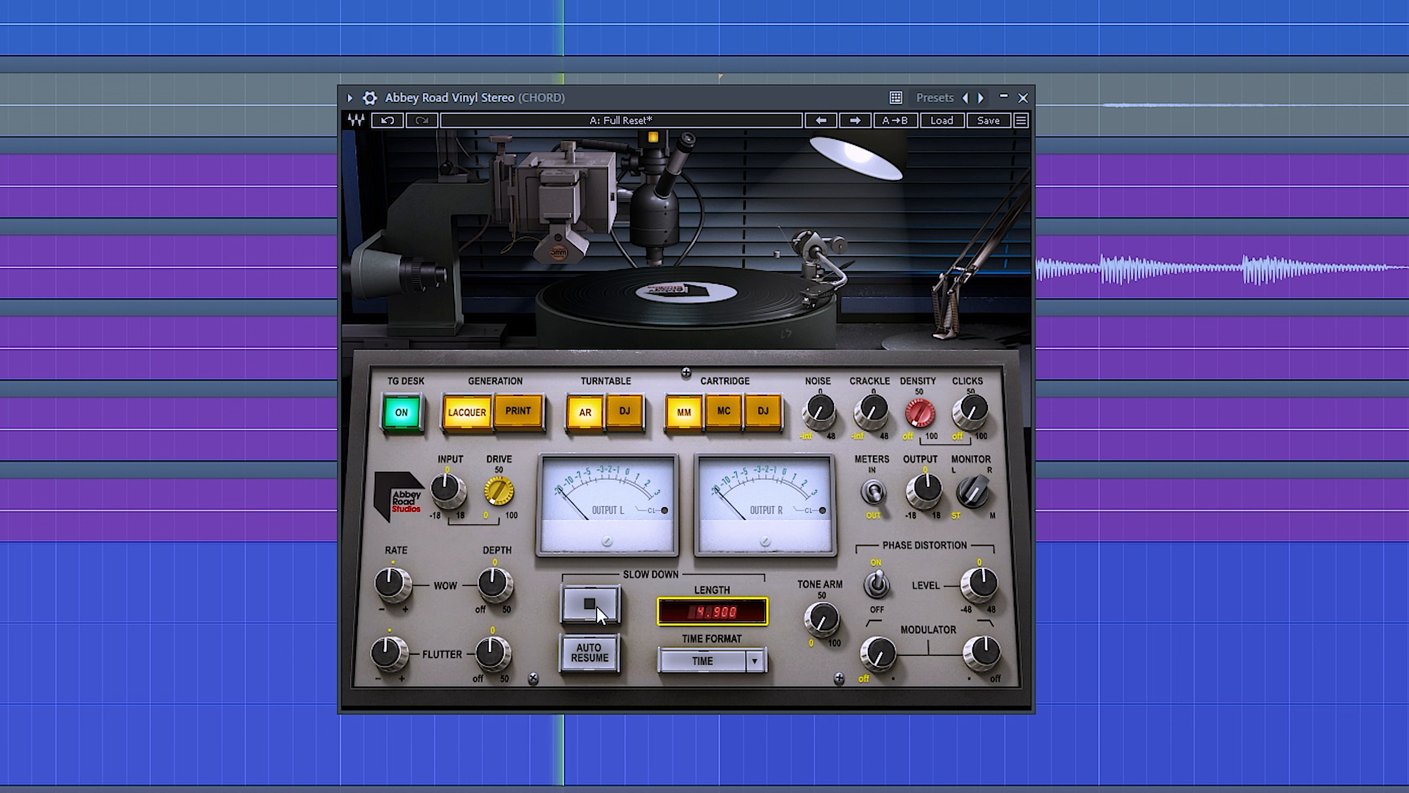
left_click(591, 605)
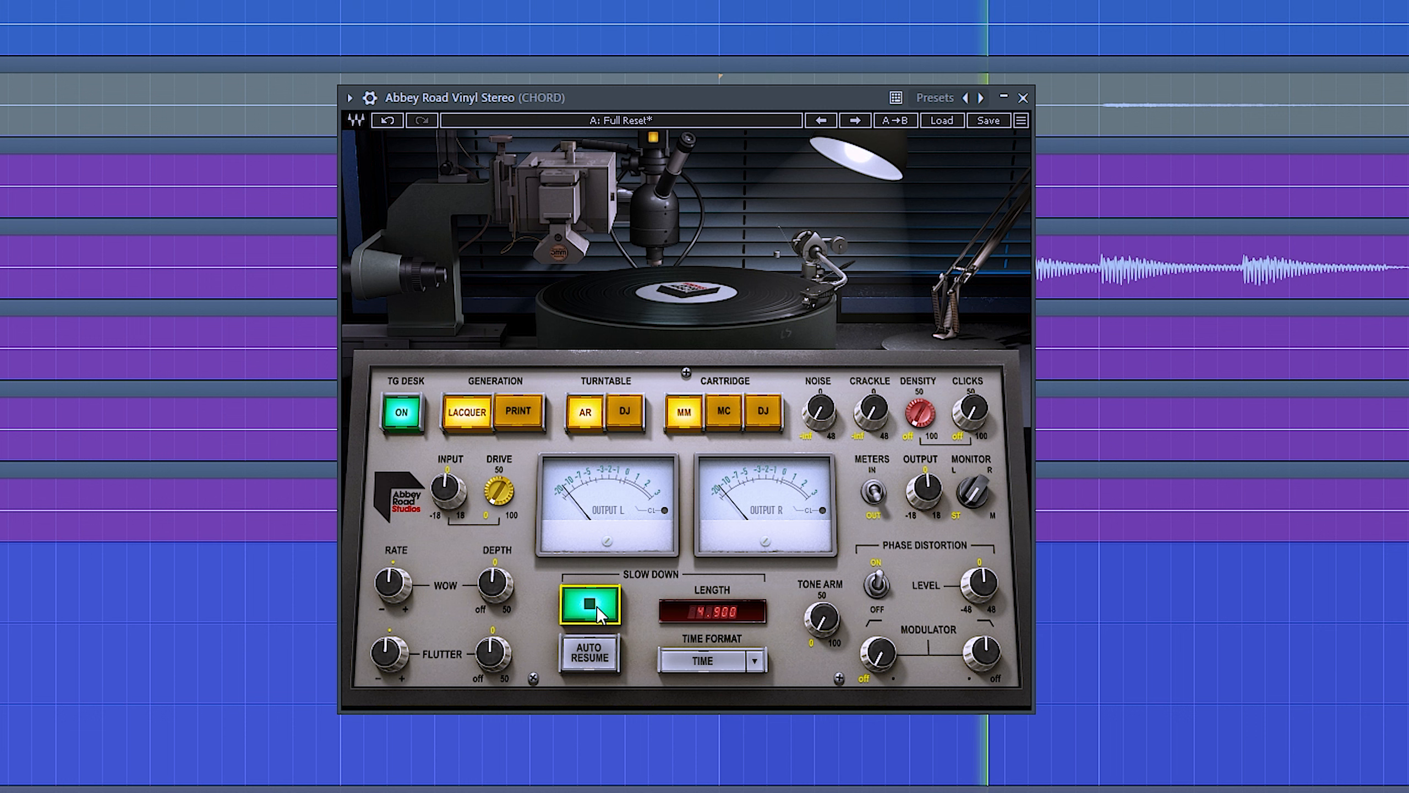
key("space")
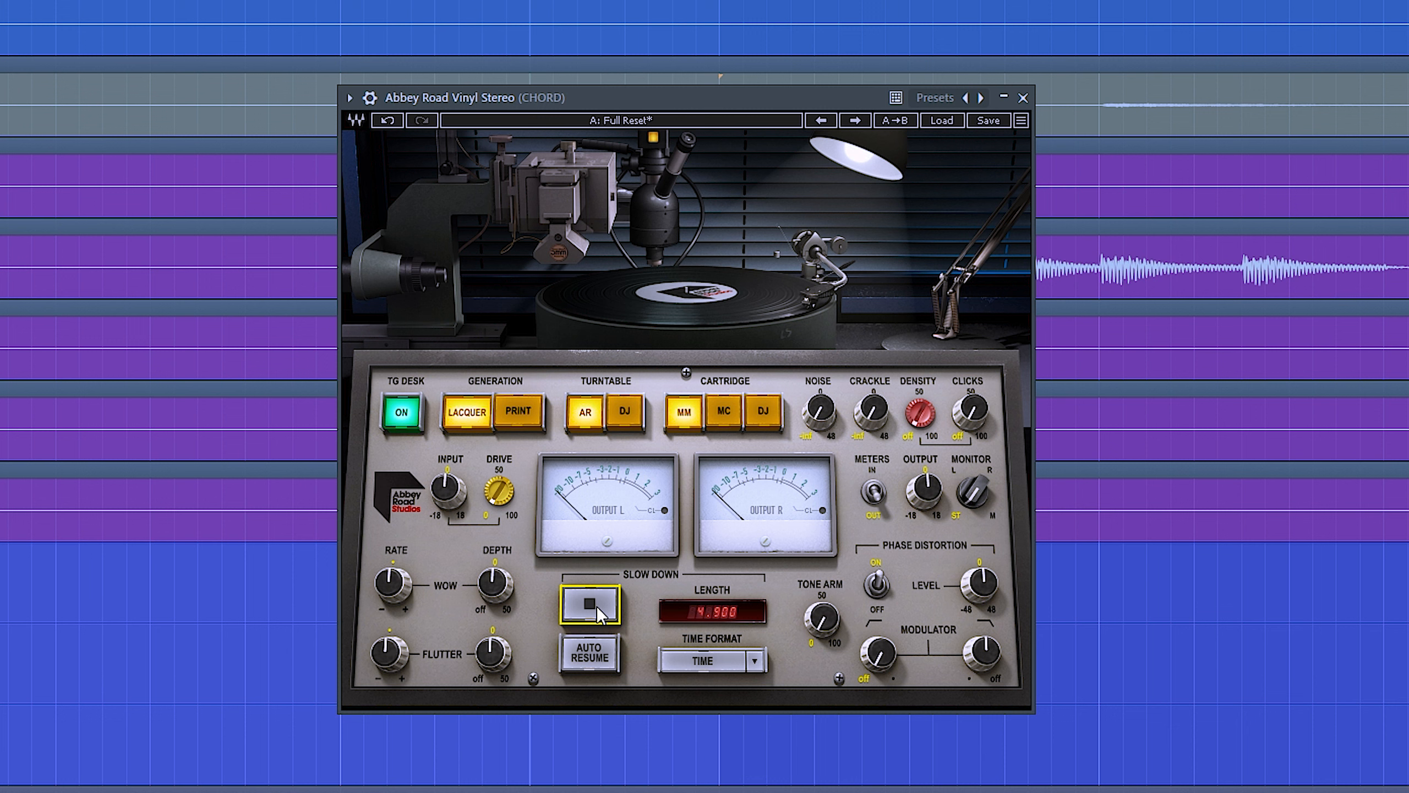
- Switch the slow-down time format to Bars, set the length to 1:0 and trigger the turntable stop during playback
left_click(709, 664)
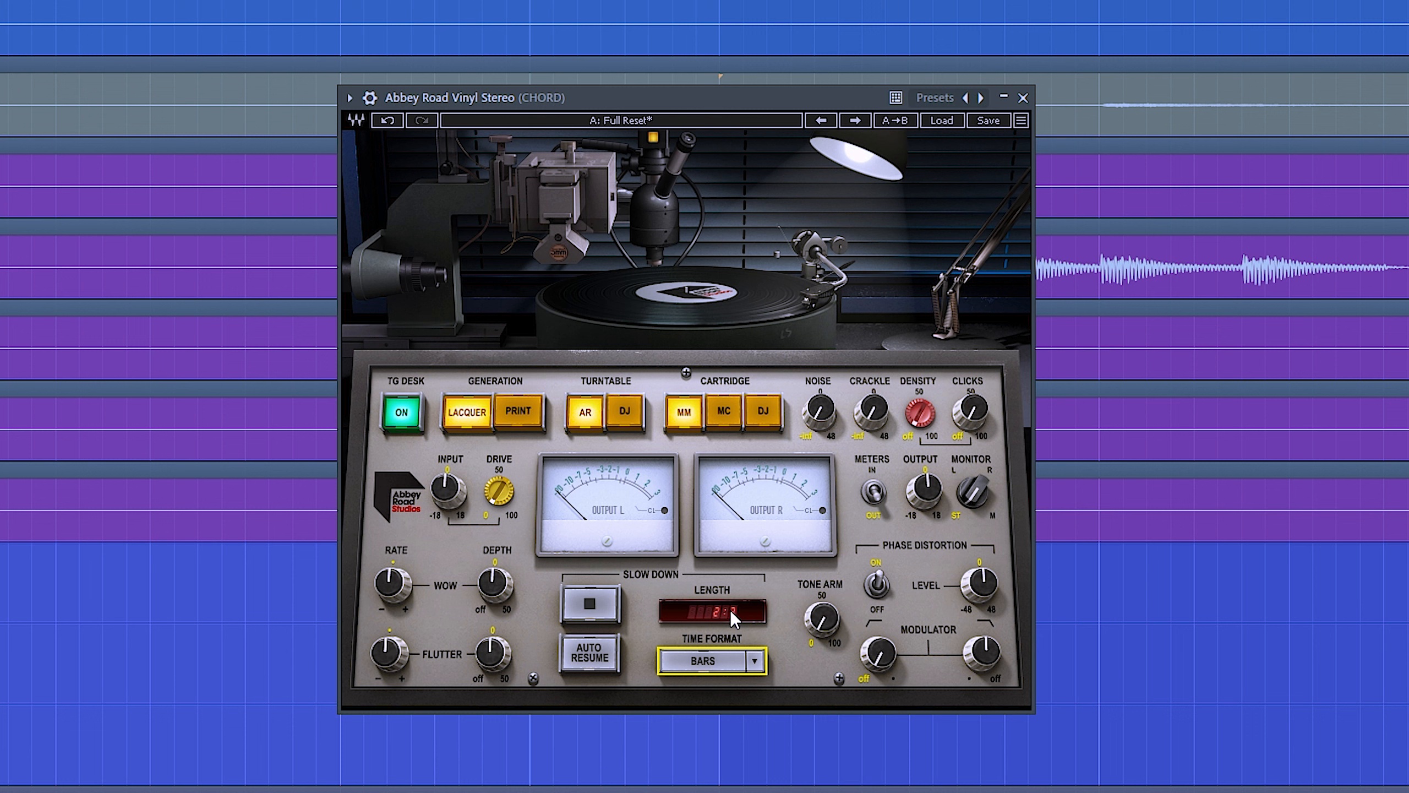
left_click_drag(726, 612, 726, 631)
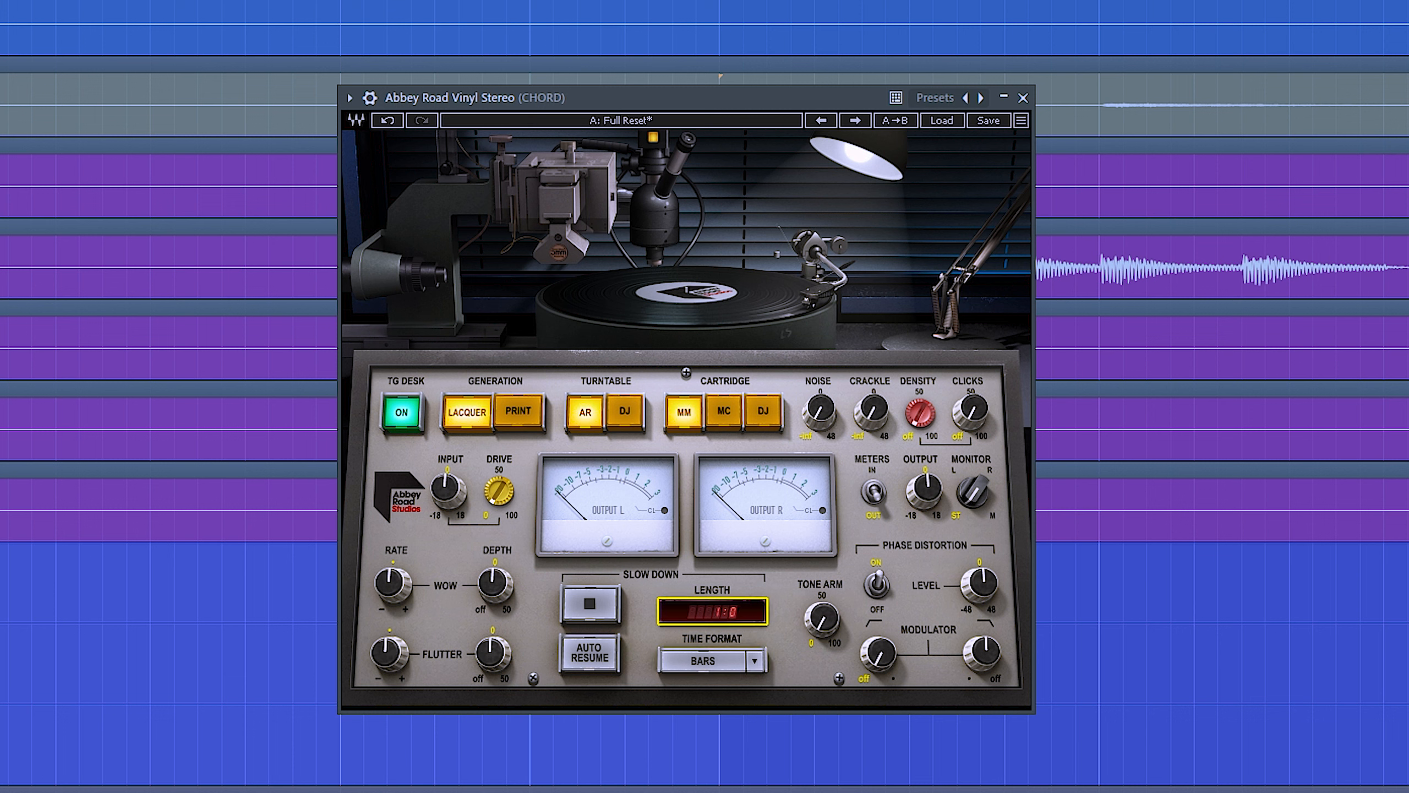
key("space")
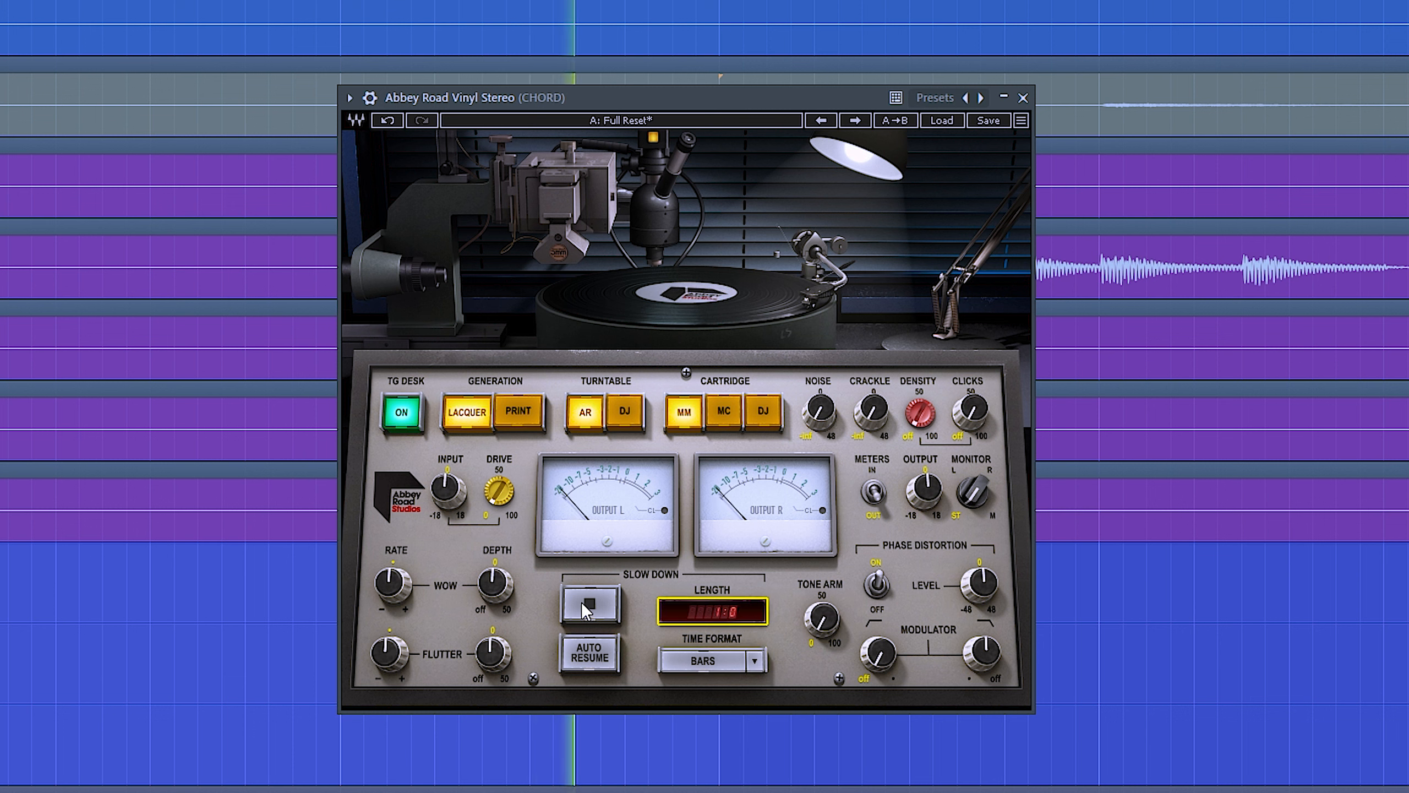
left_click(590, 604)
left_click(589, 608)
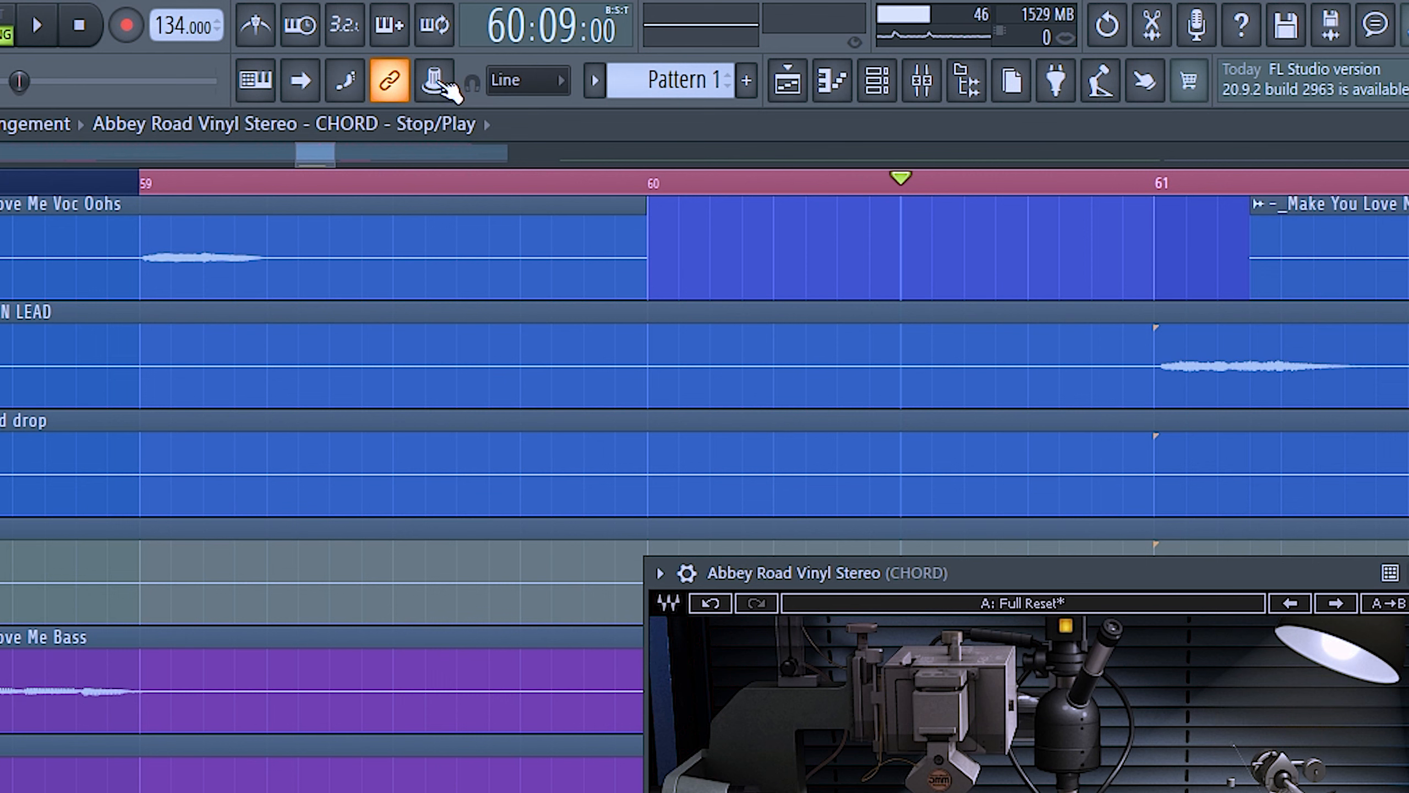
- Create an automation clip for the last tweaked Stop/Play parameter and close the vinyl plugin window
left_click(436, 80)
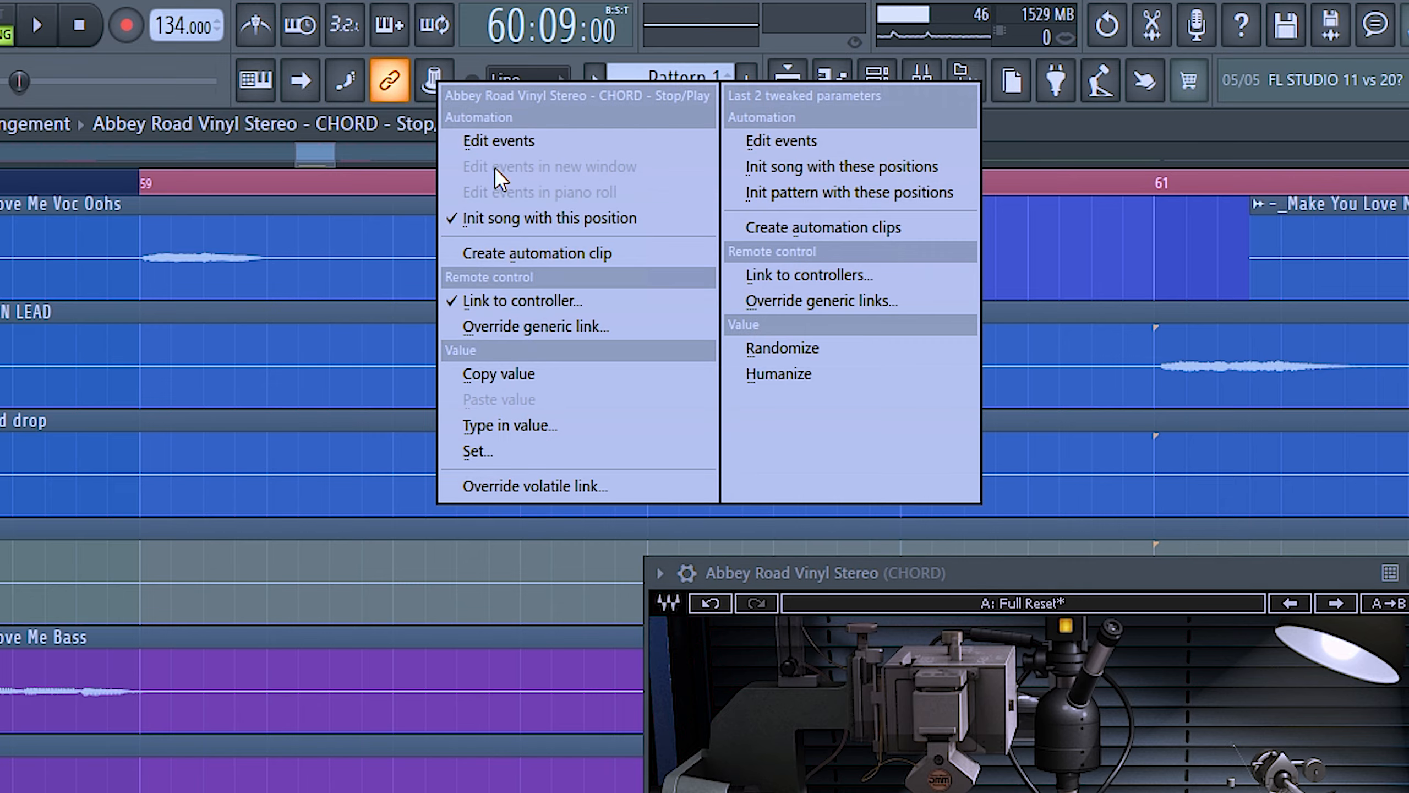
left_click(537, 253)
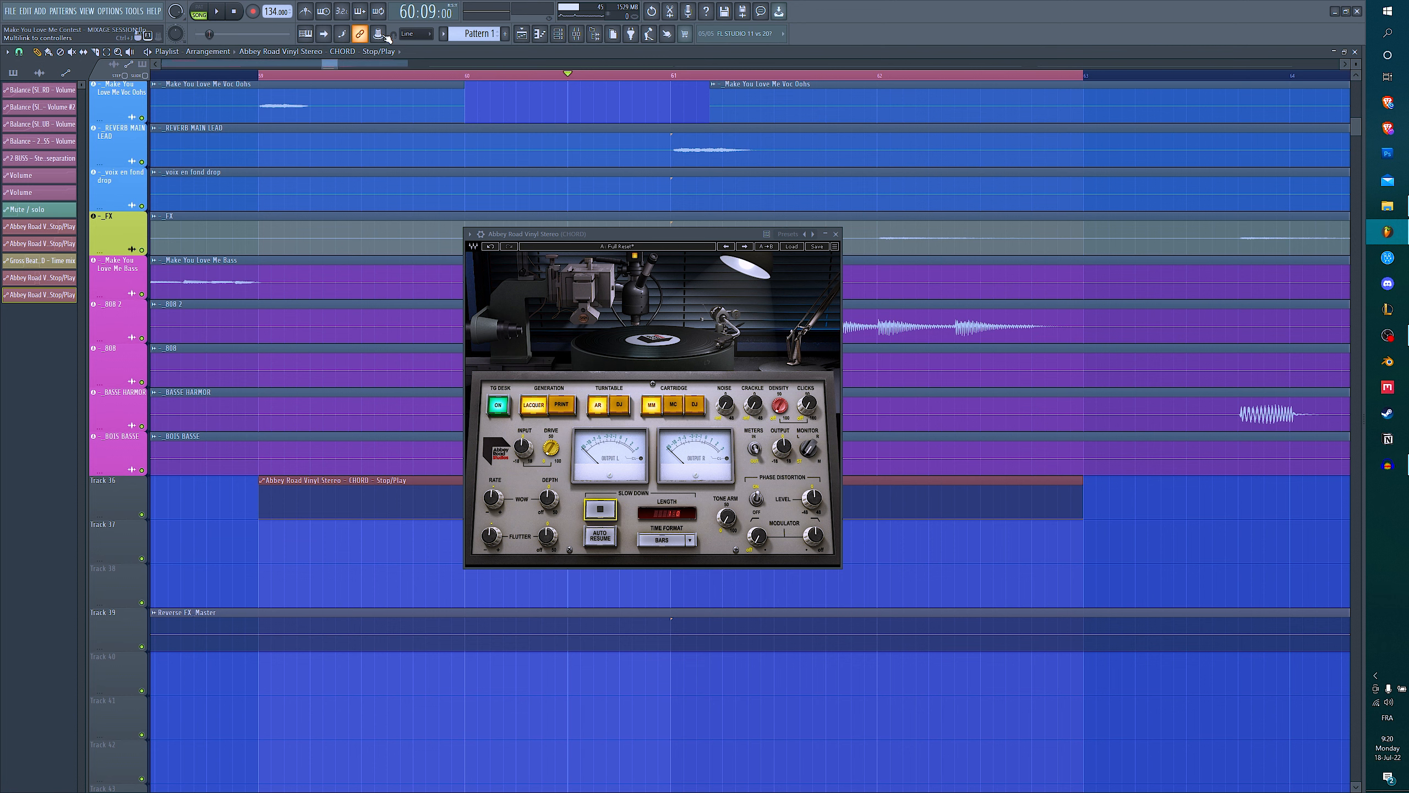
key("Escape")
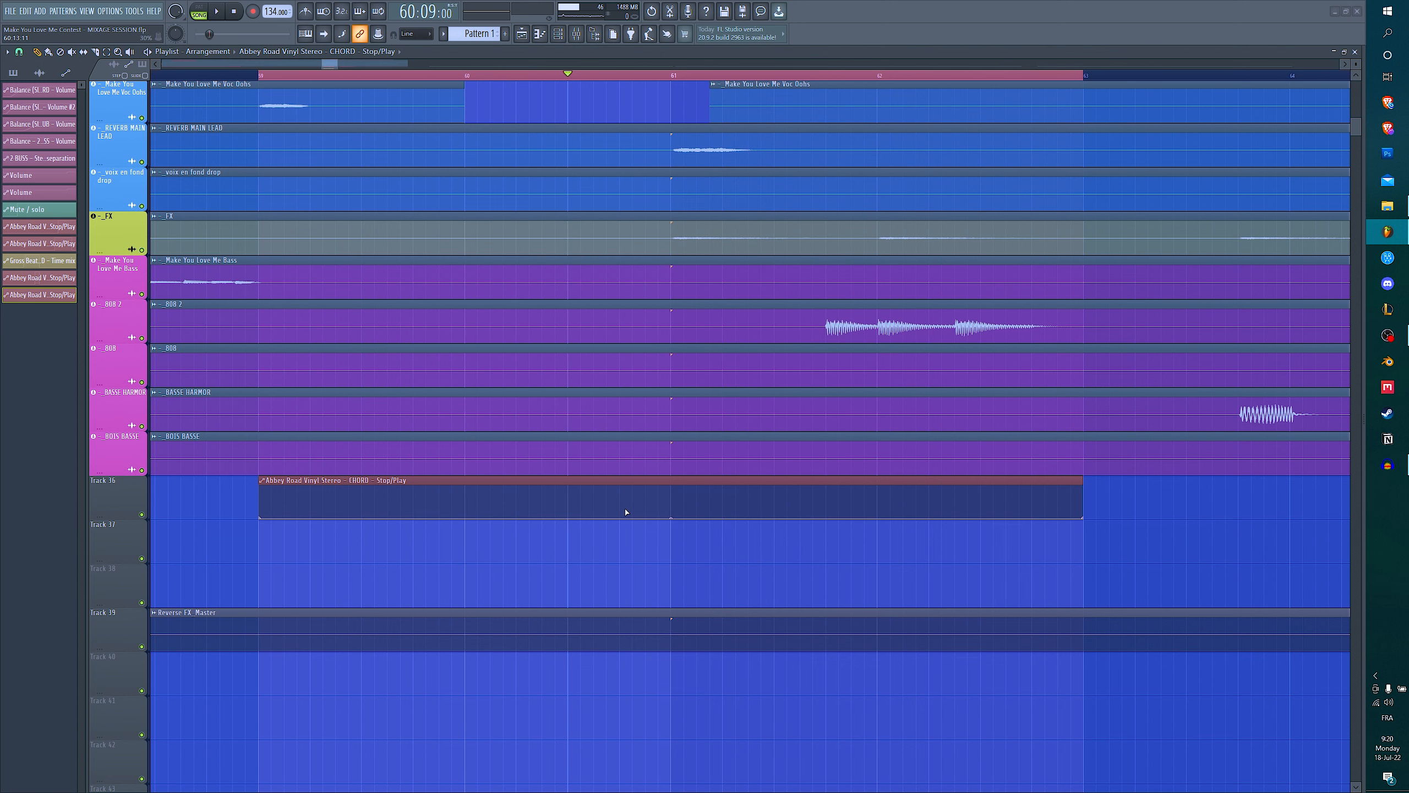
- Switch the Stop/Play automation on for the last quarter of bar 60 and play the section from bar 59
left_click_drag(620, 516, 663, 529)
key("space")
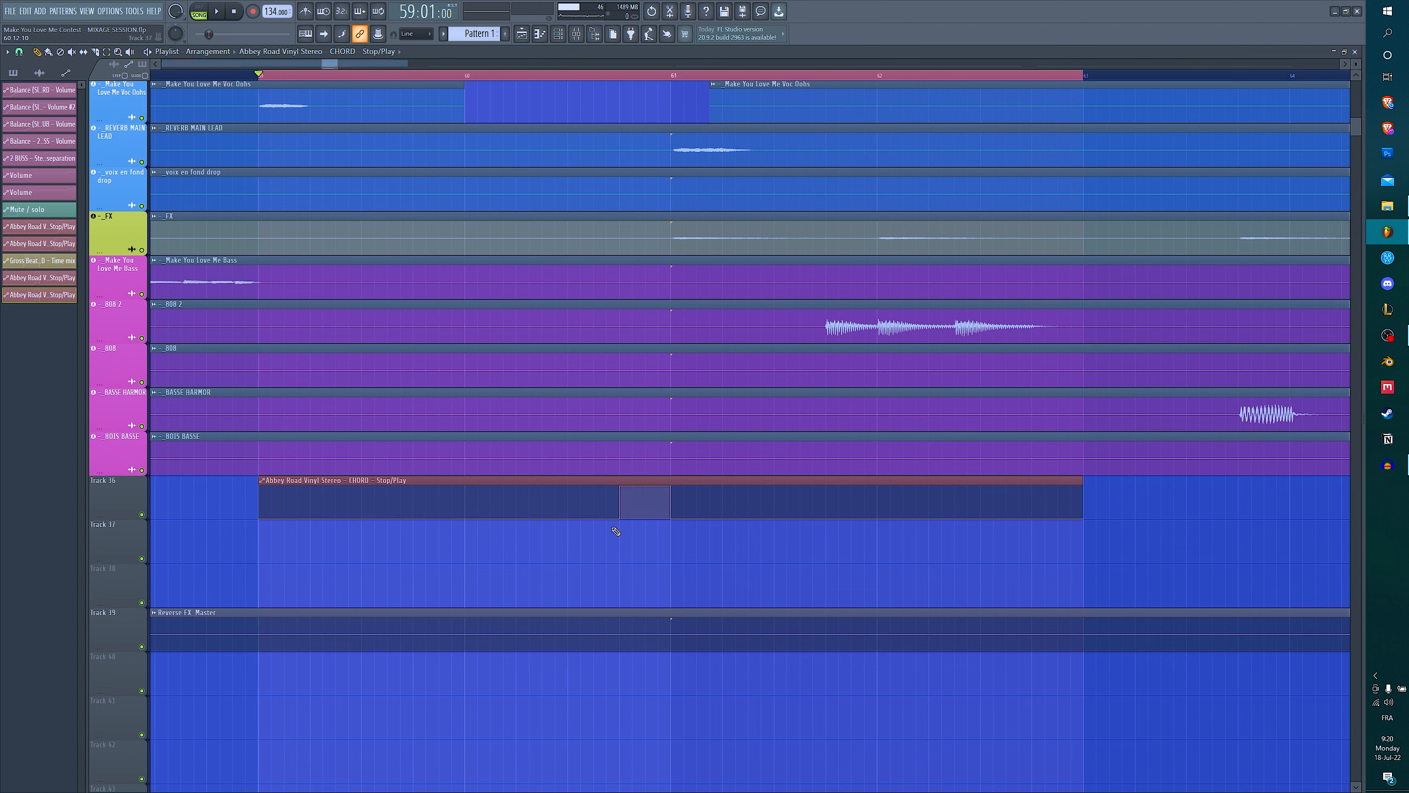
key("space")
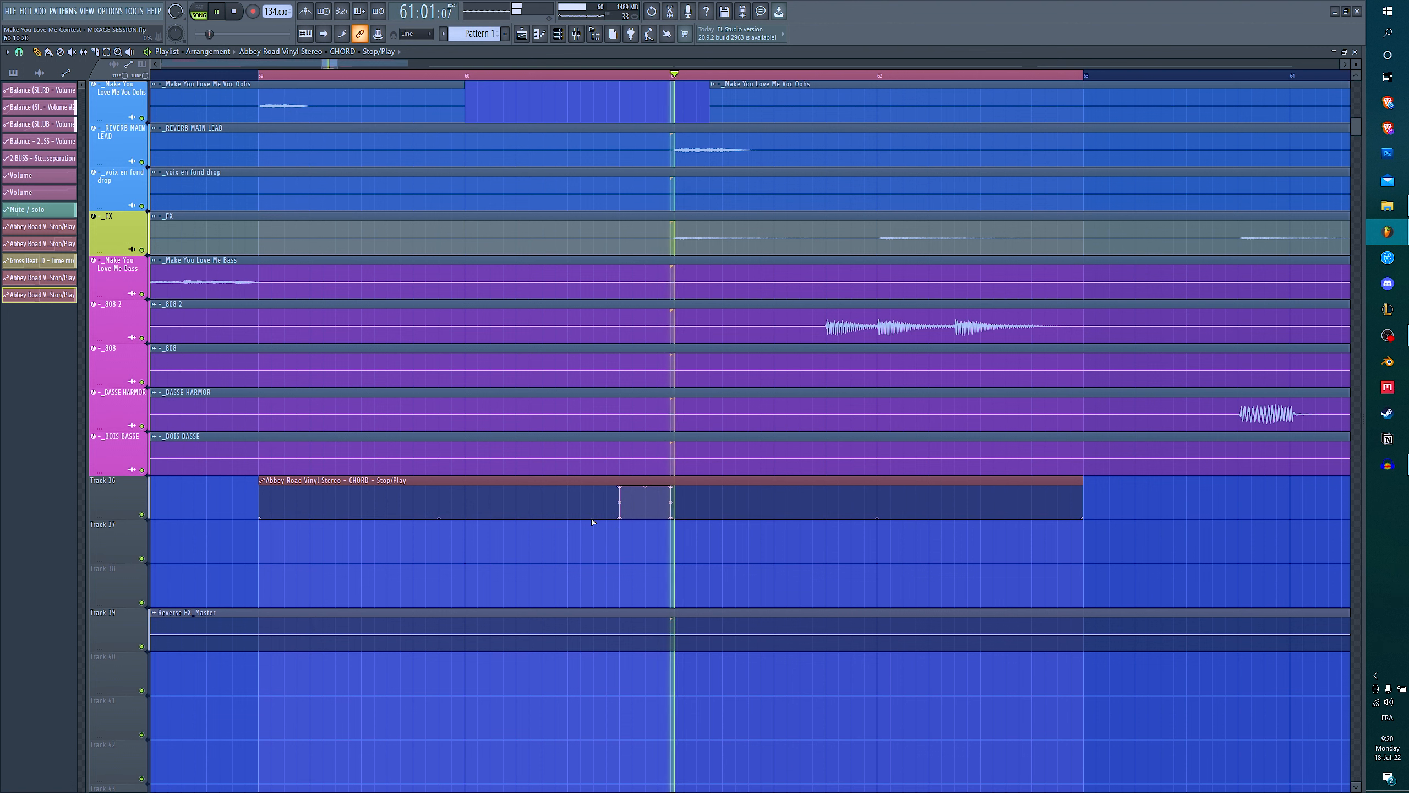
key("space")
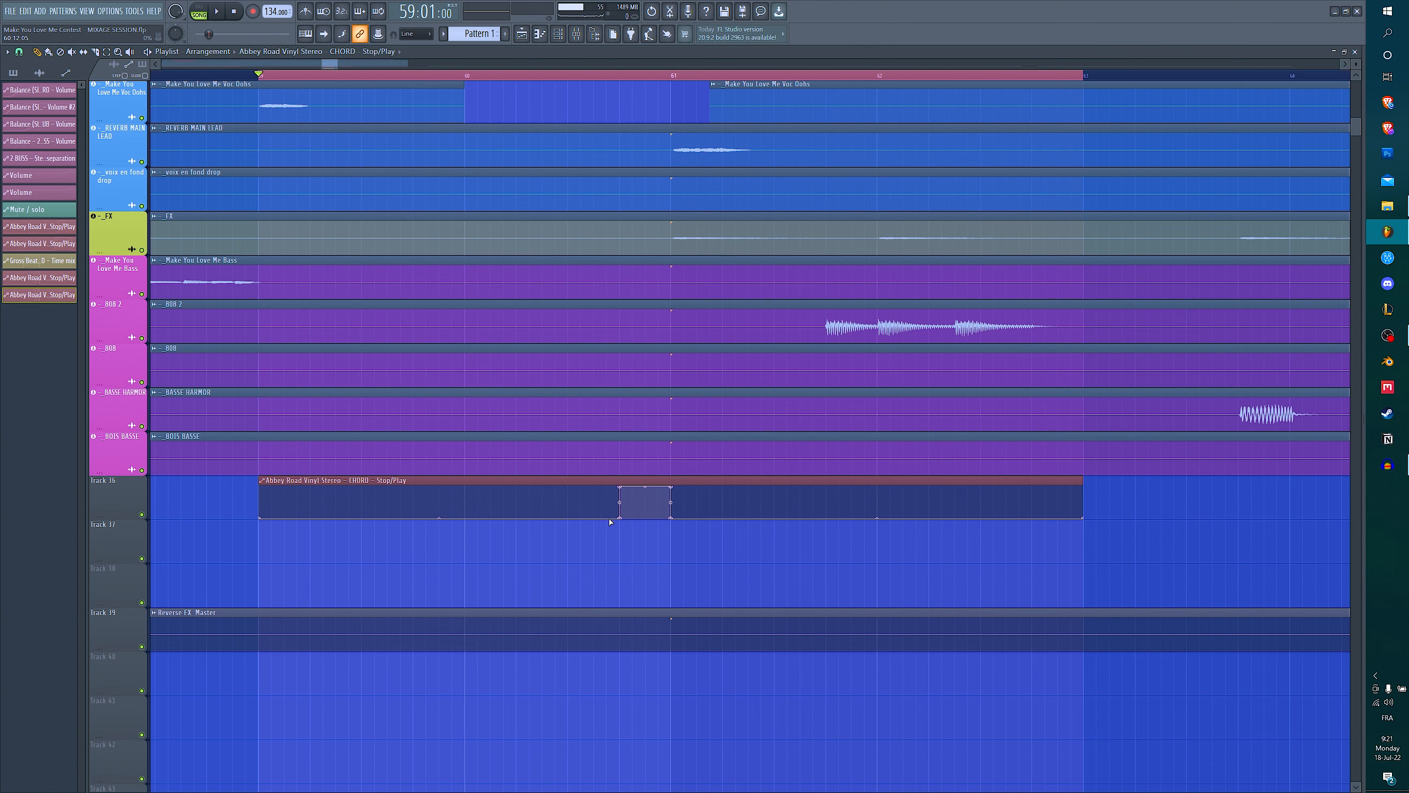
- Start the Stop/Play automation earlier in bar 60, readjust the plugin's slow-down length and audition the effect
left_click_drag(622, 519, 573, 470)
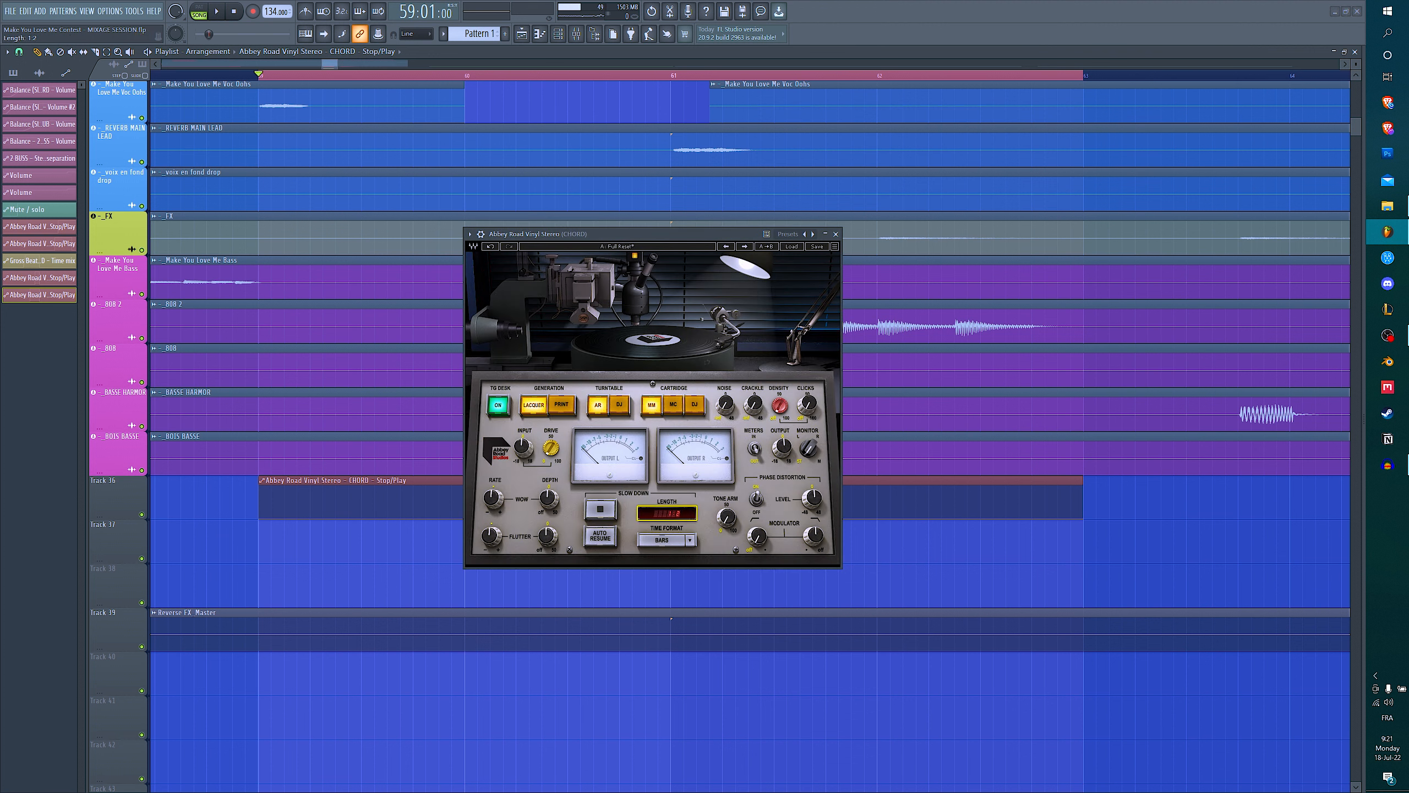
key("space")
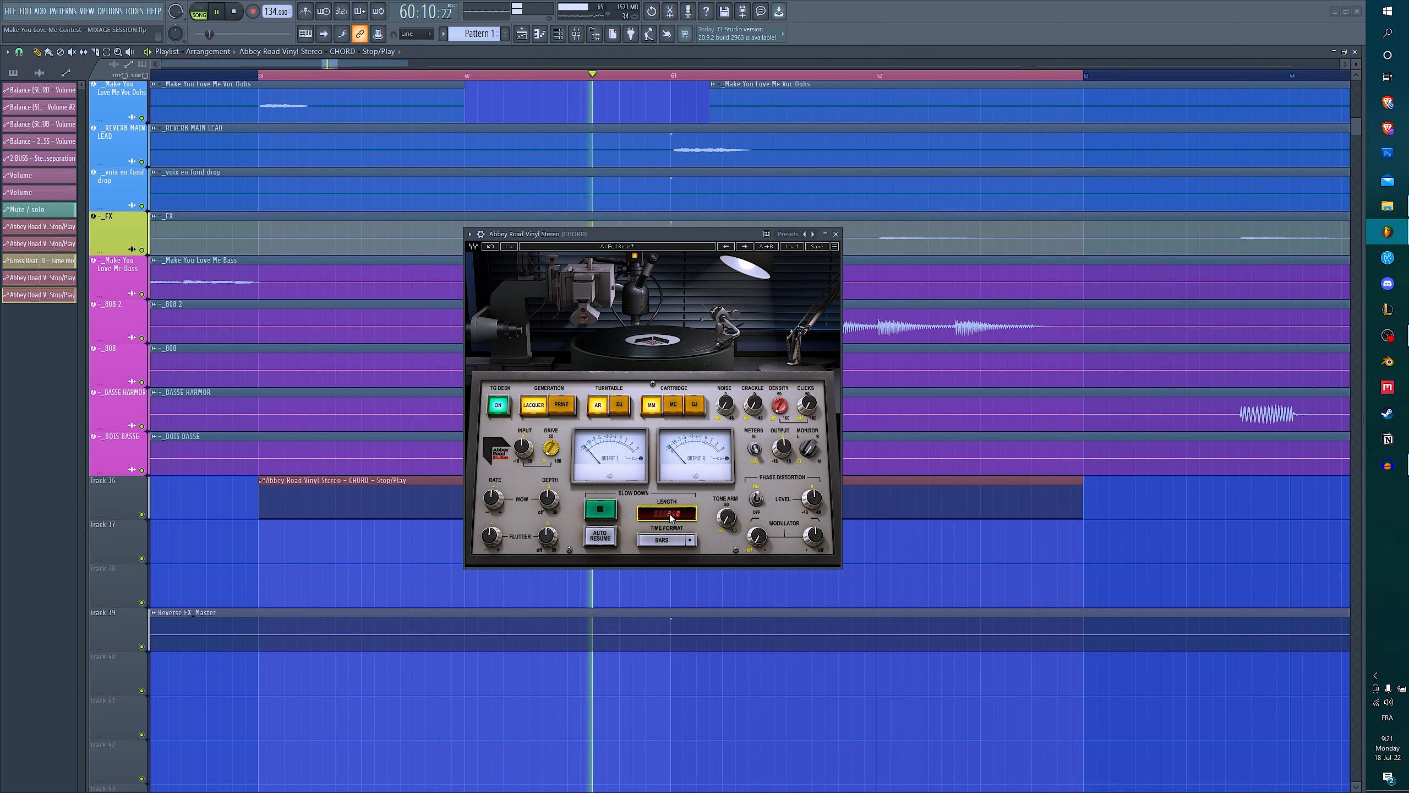
key("space")
left_click_drag(671, 518, 671, 525)
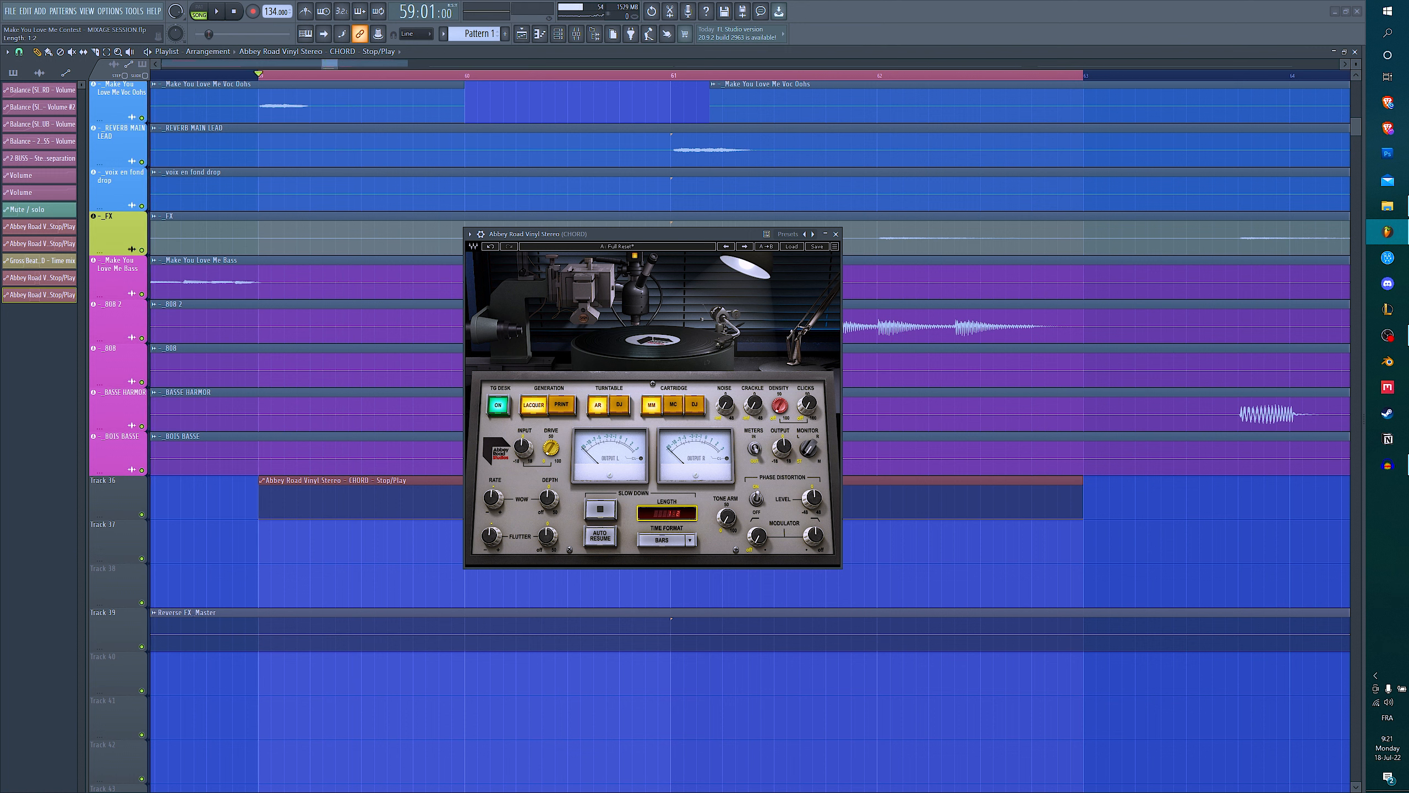
key("space")
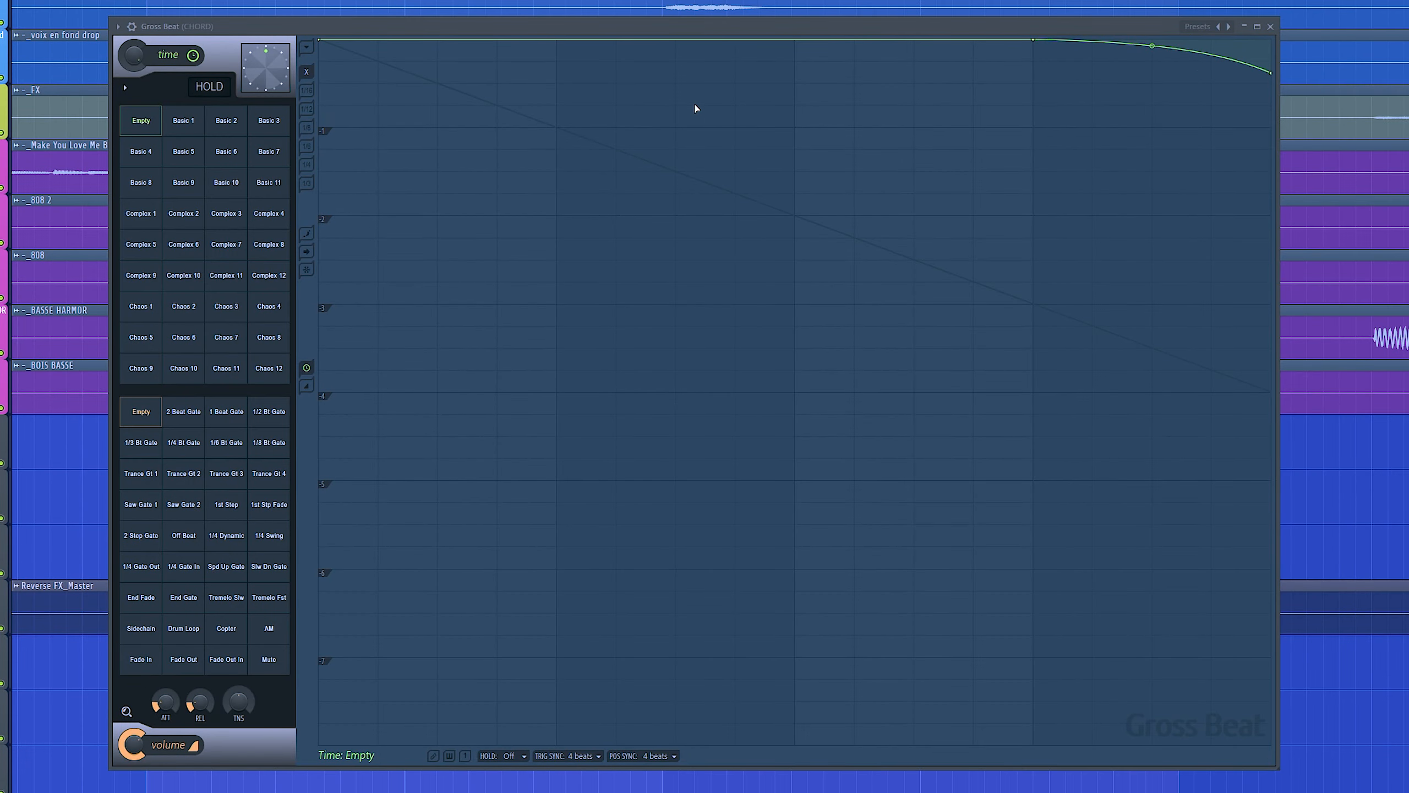
- Play the song to hear the Gross Beat time envelope on the CHORD channel
key("space")
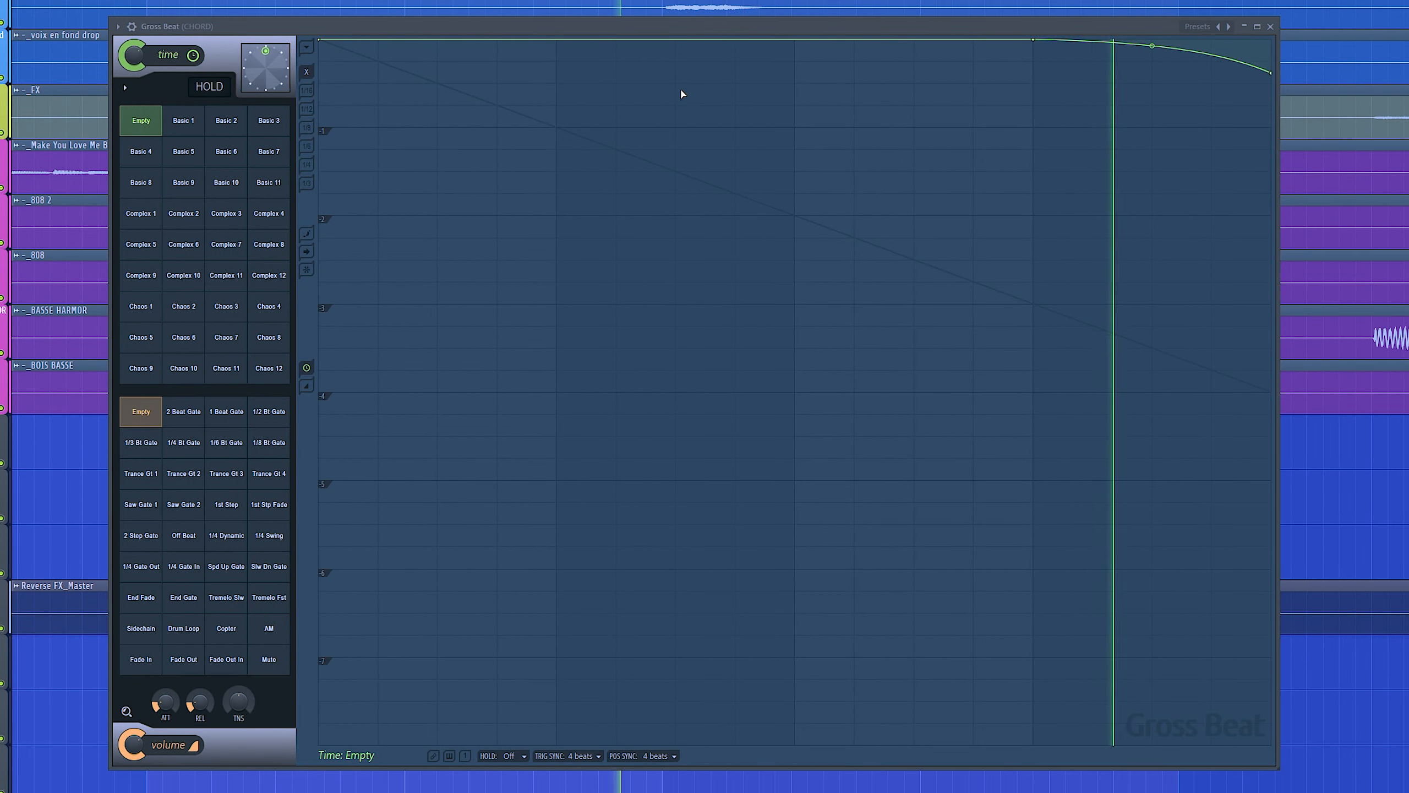
key("space")
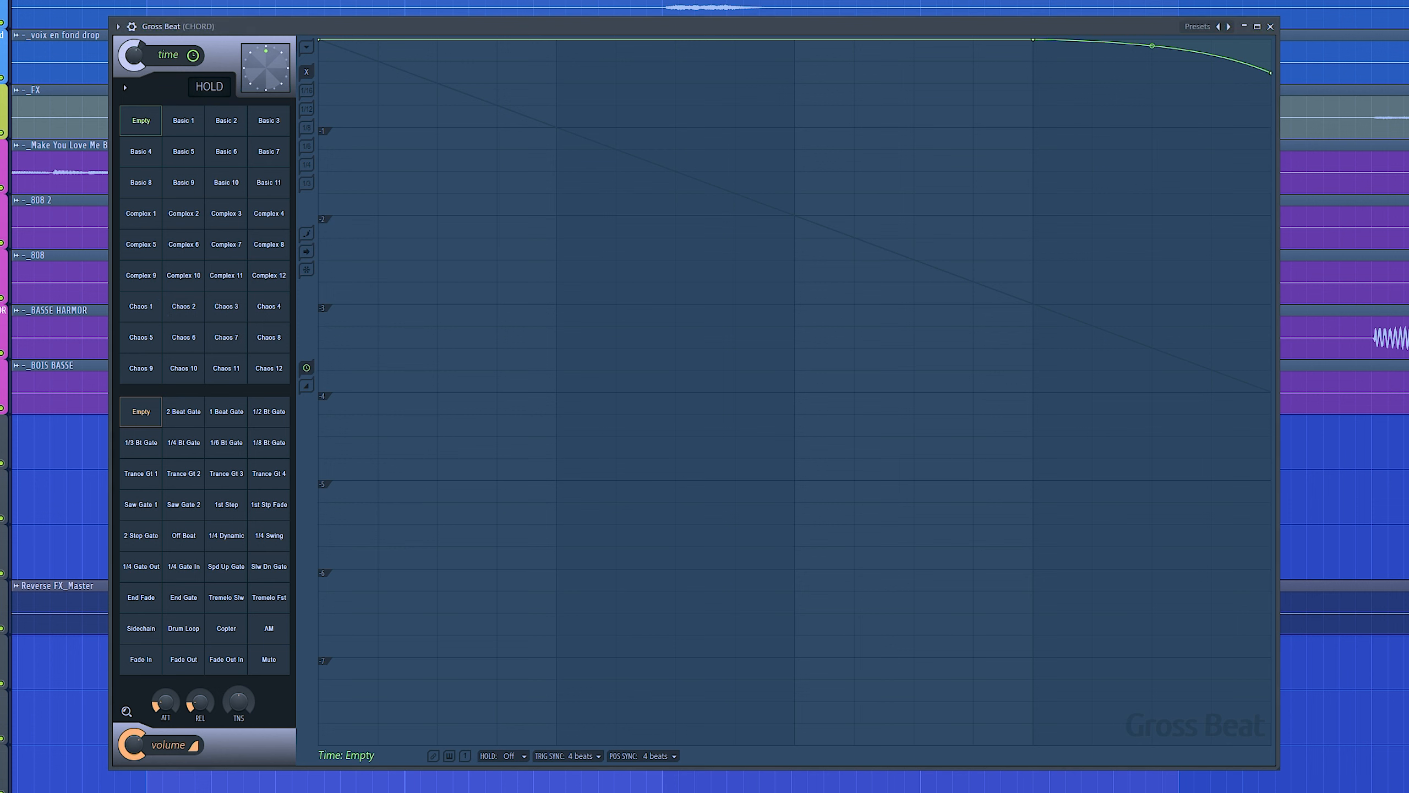
- Try an irregular Gross Beat time envelope with several added peaks and dips, and play it back
left_click(514, 296)
left_click_drag(515, 296, 515, 313)
right_click(689, 155)
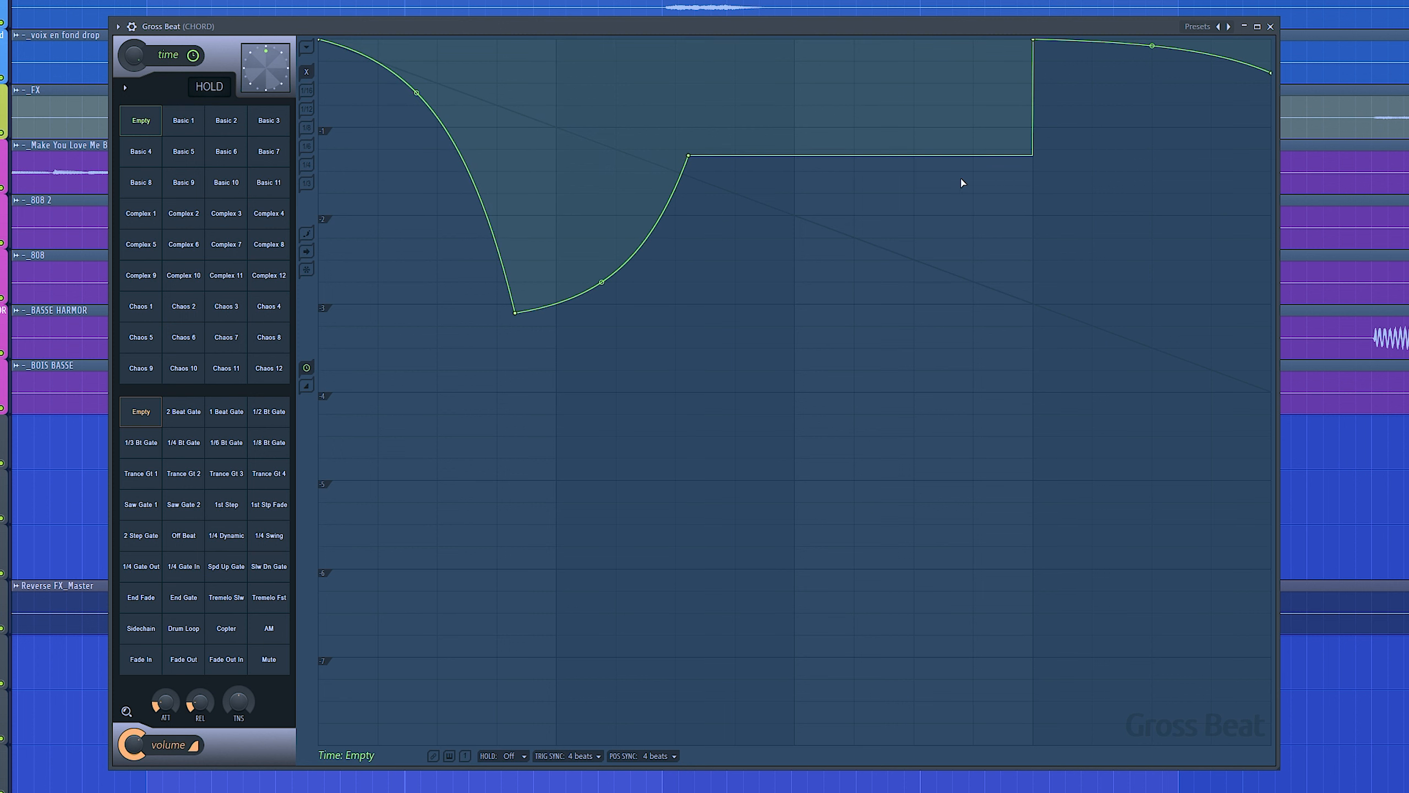
right_click(1003, 213)
right_click(990, 372)
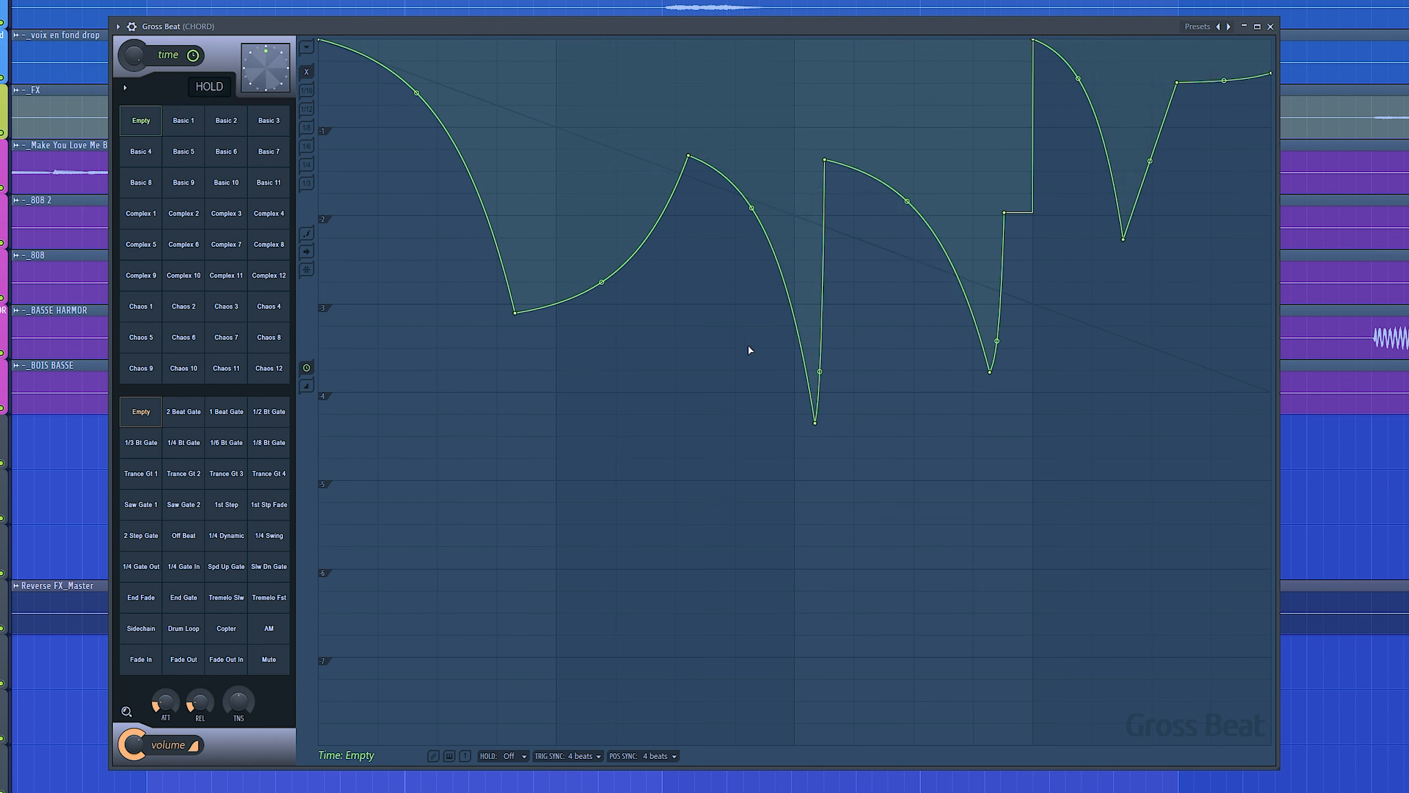
key("space")
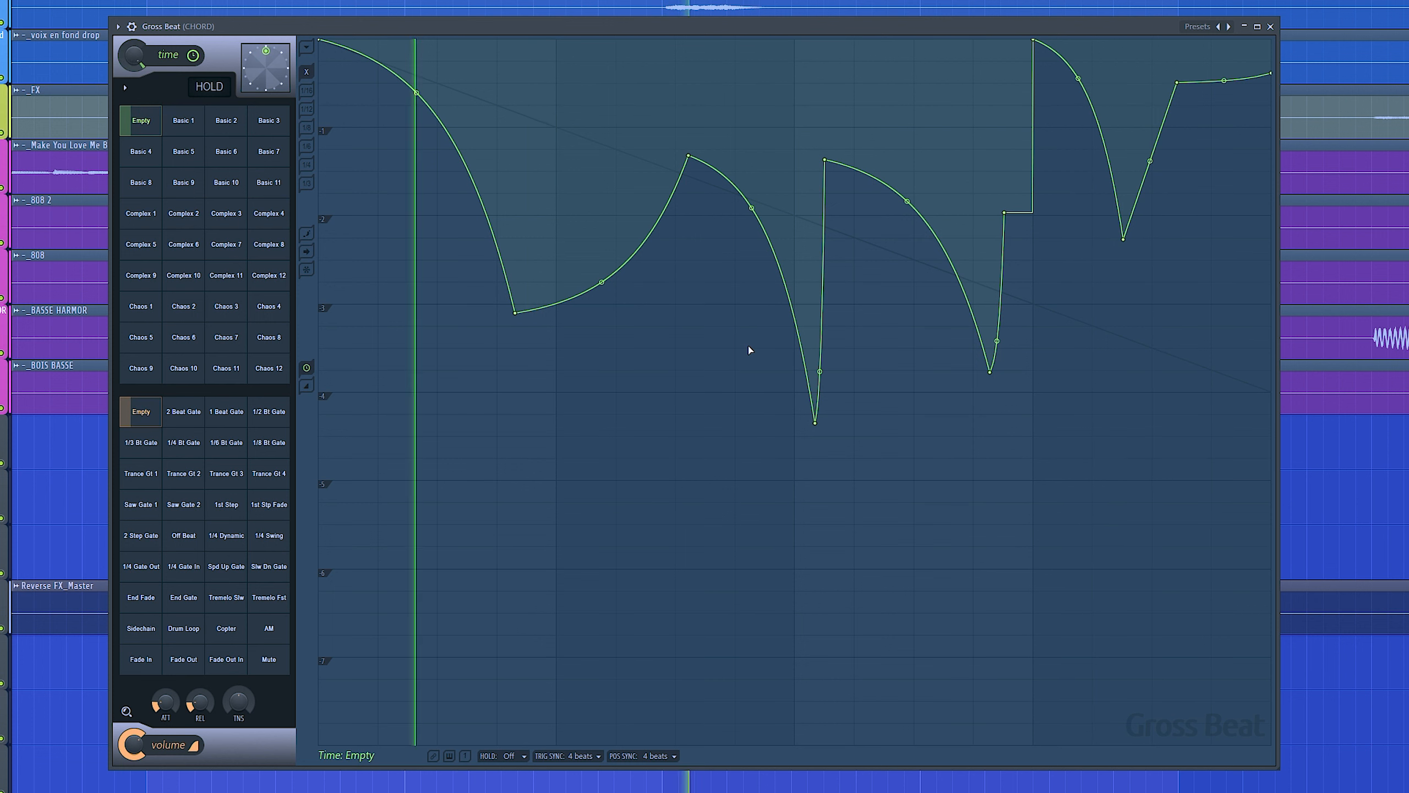
key("space")
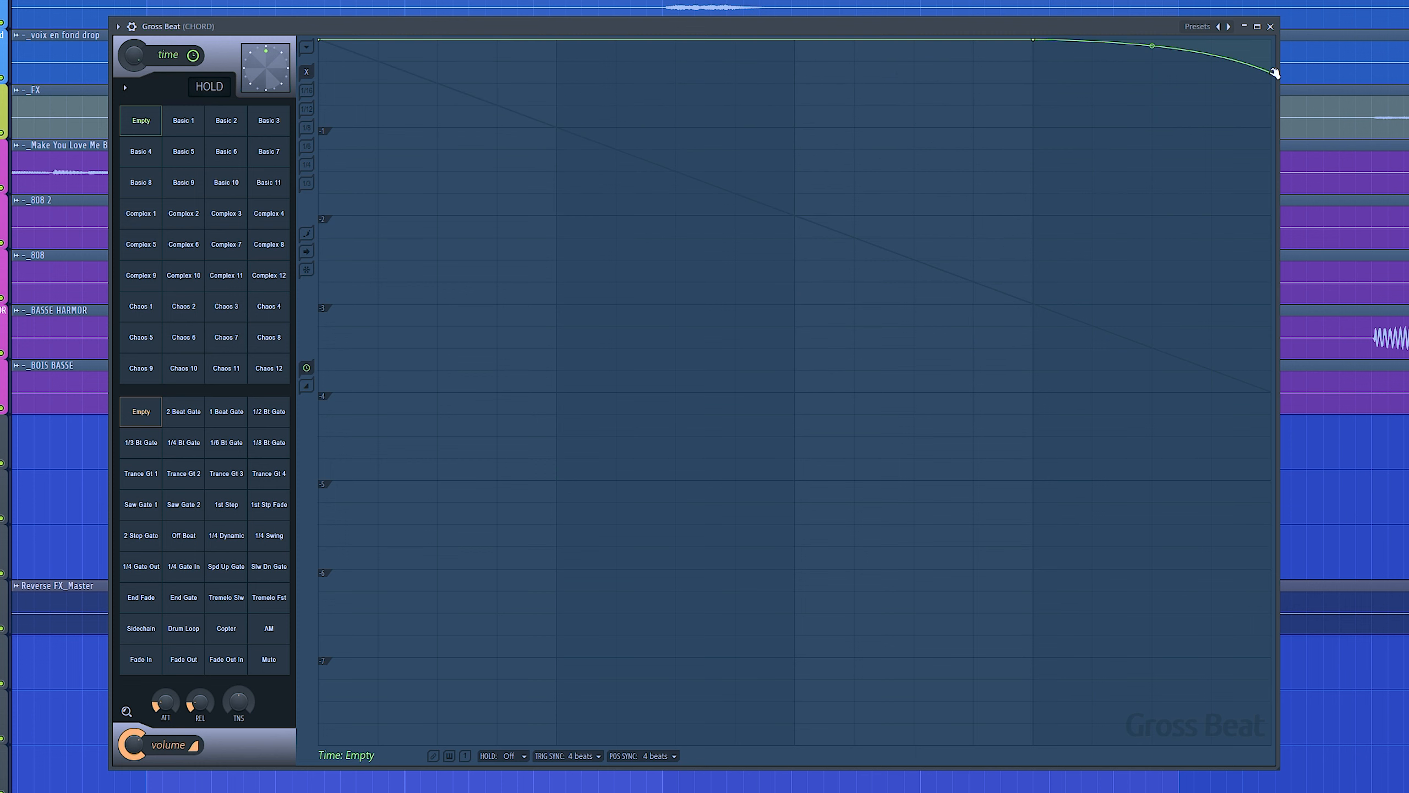
- Redraw the Gross Beat time envelope flat until the fourth beat, with a shallow downward curve to its end
left_click_drag(1272, 73, 1276, 7)
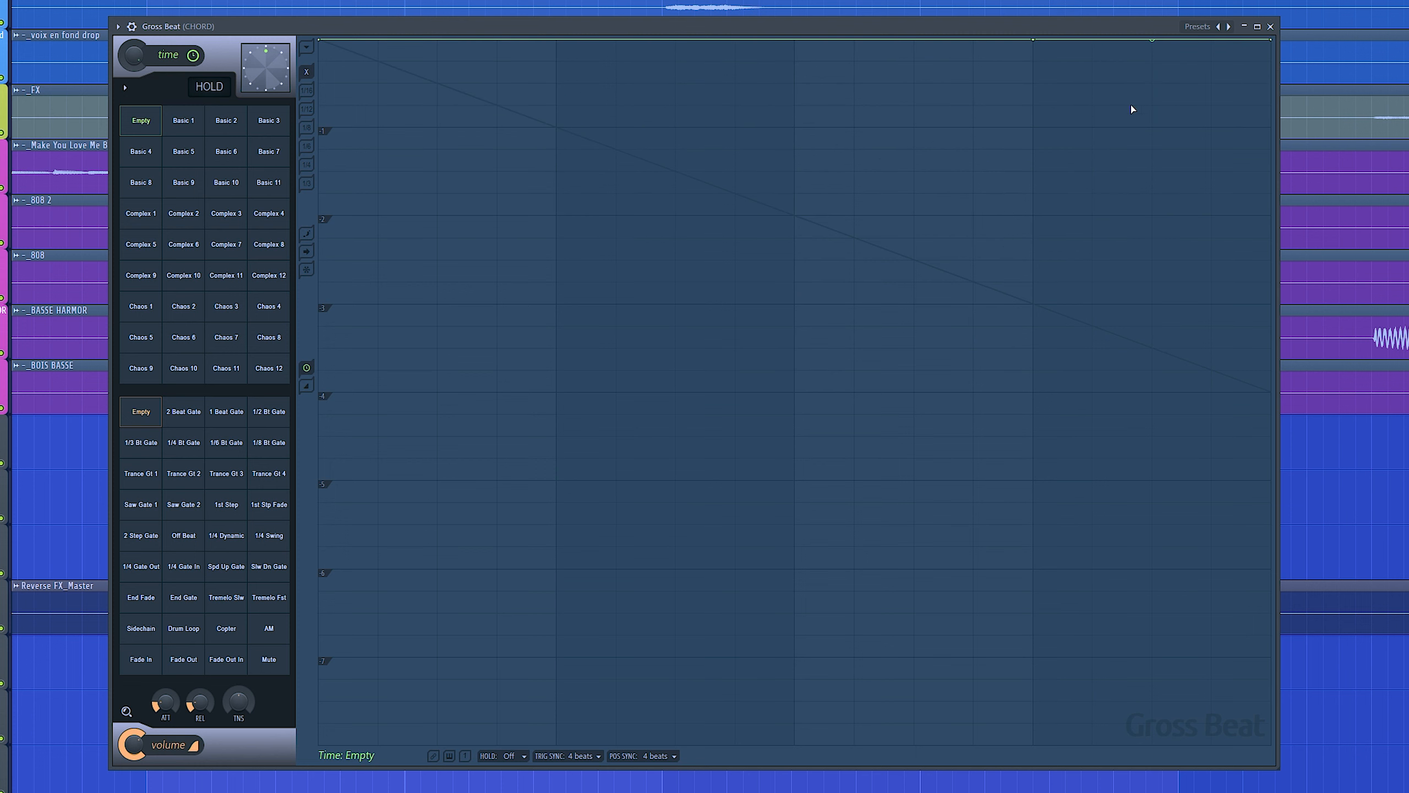
right_click(1033, 40)
left_click(1033, 40)
left_click_drag(1274, 41, 1277, 80)
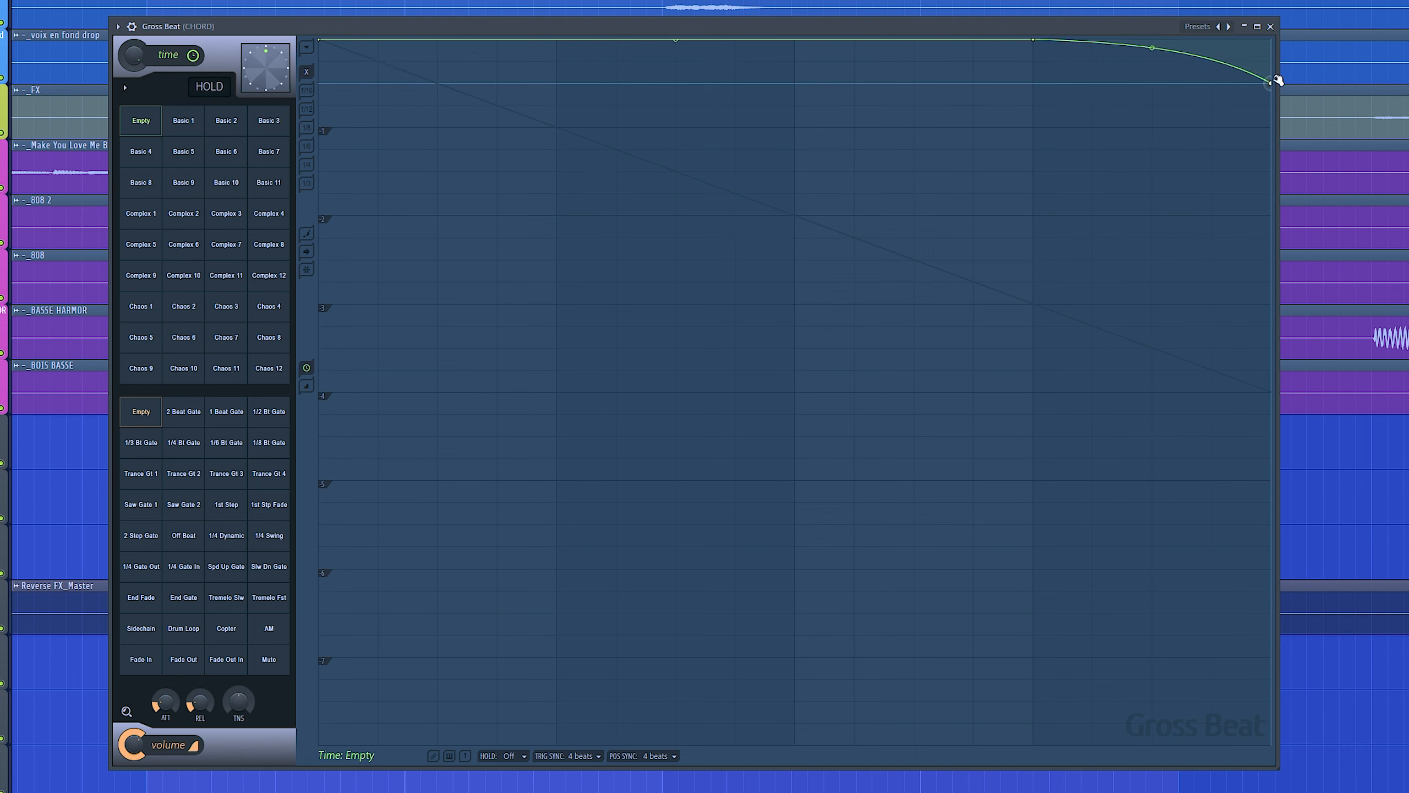
- Raise the time envelope's end point slightly during playback, and try the time mix up and back down
key("space")
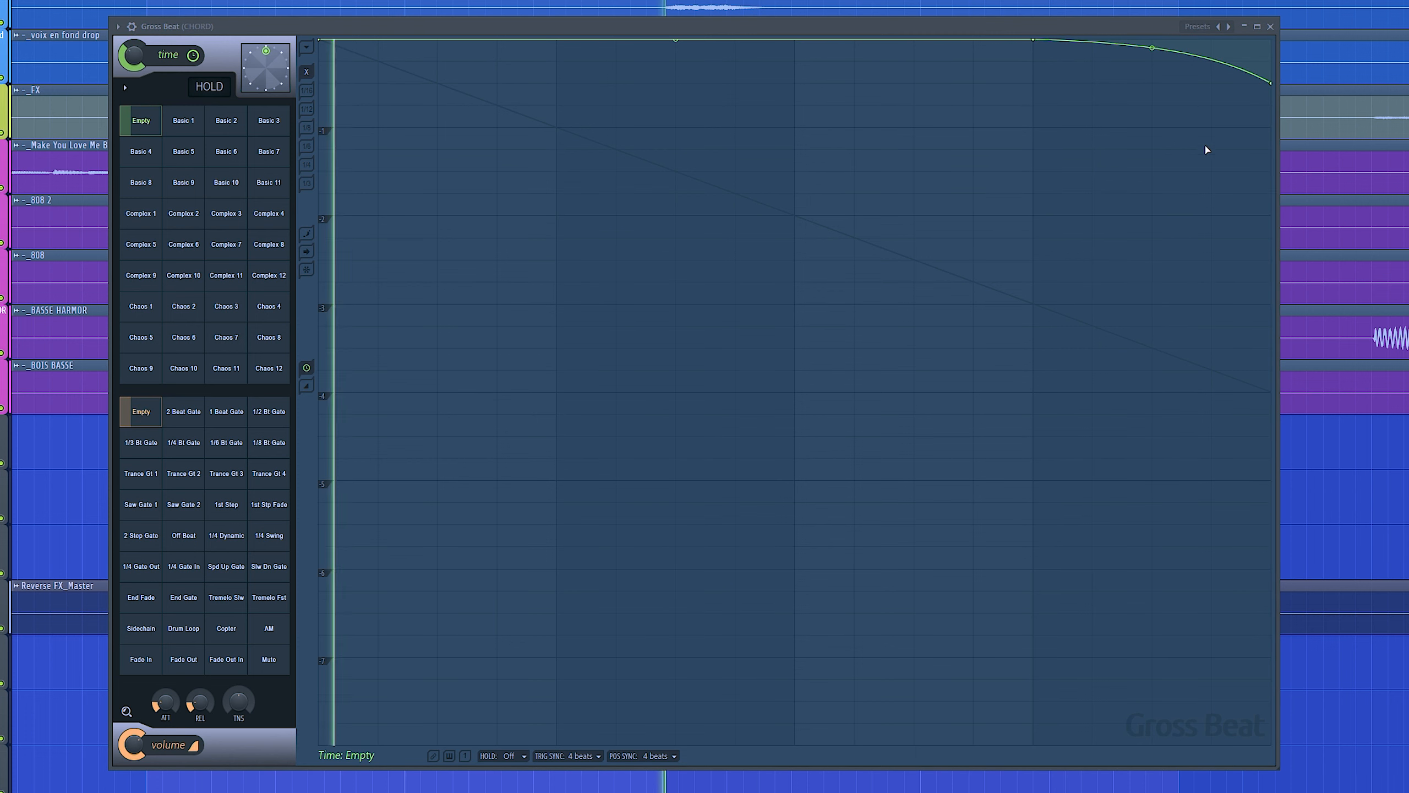
left_click_drag(1271, 84, 1274, 76)
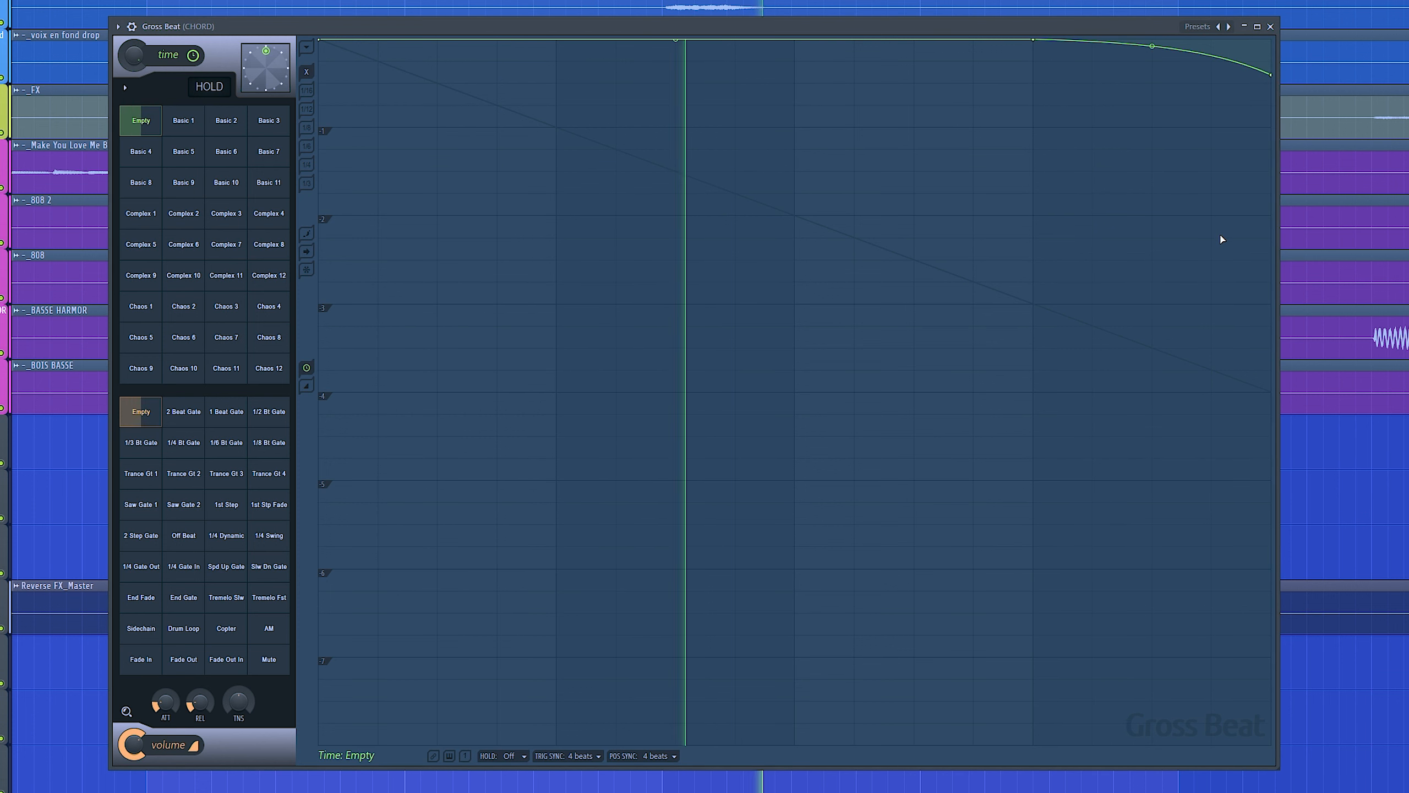
key("space")
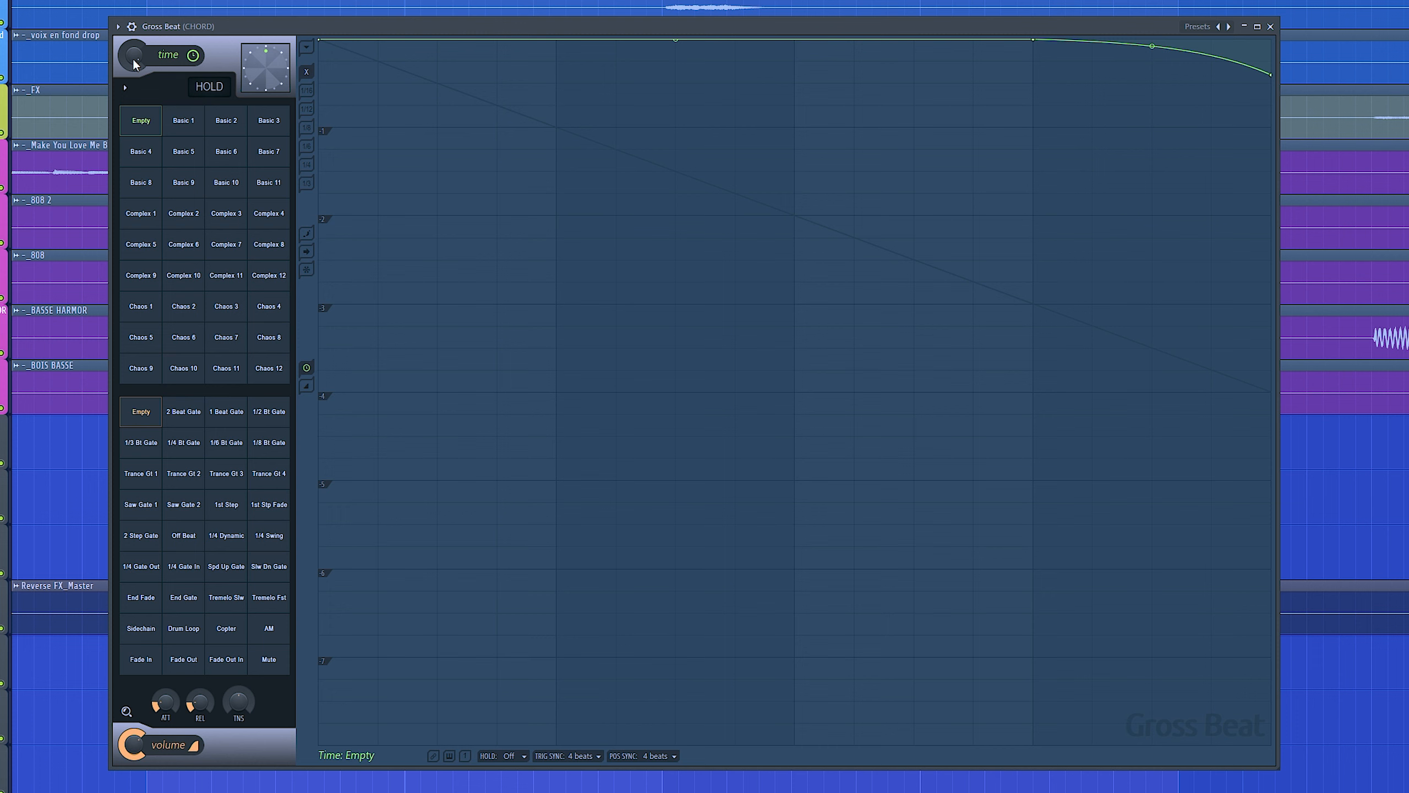
mouse_move(133, 60)
left_mouse_down()
mouse_move(133, 8)
mouse_move(134, 60)
mouse_move(133, 39)
left_mouse_up()
left_click_drag(134, 60, 133, 78)
- Highlight the Gross Beat Time mix automation clip and play the song through it from bar 59
left_click_drag(319, 280, 1071, 309)
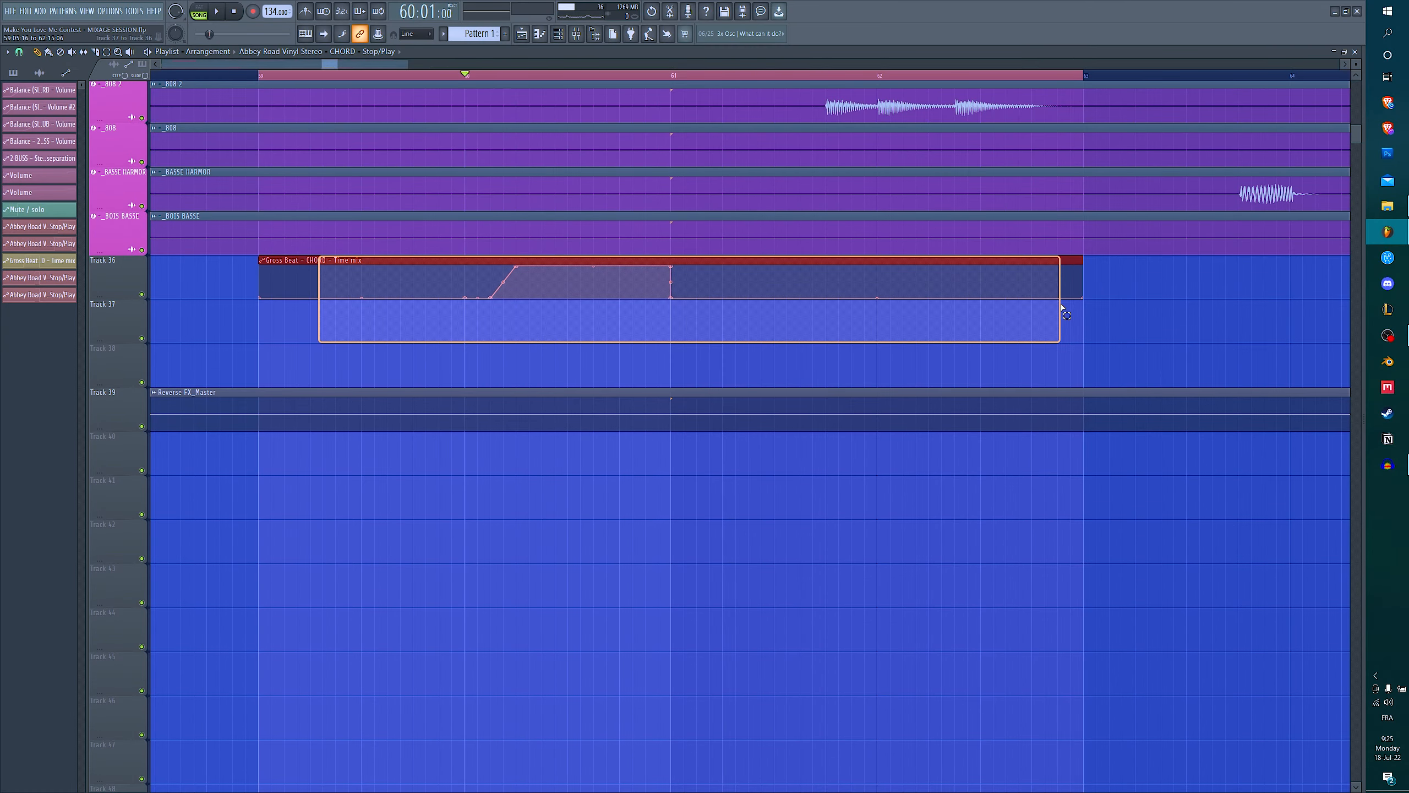
left_click(546, 344, "ctrl")
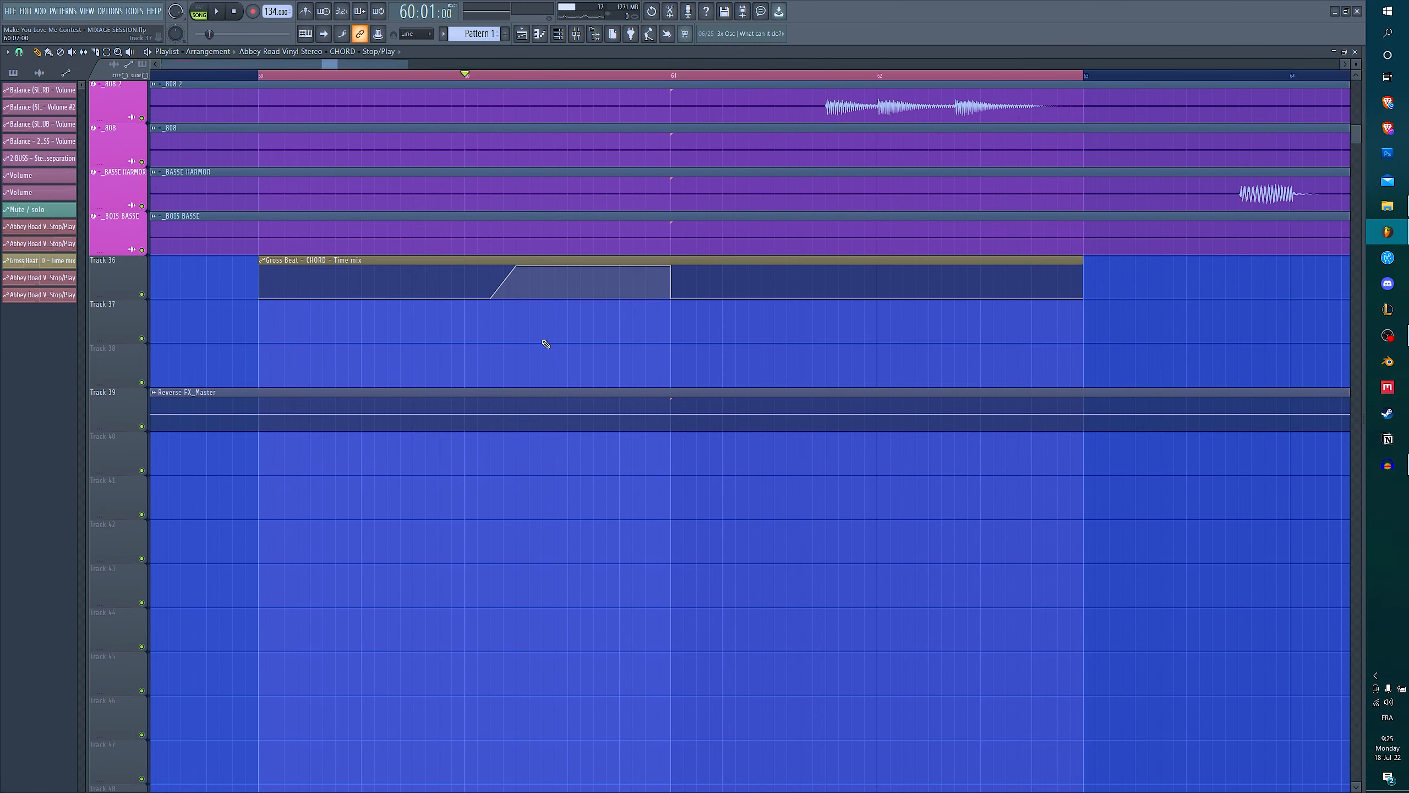
left_click_drag(473, 277, 673, 292)
left_click(265, 76)
key("space")
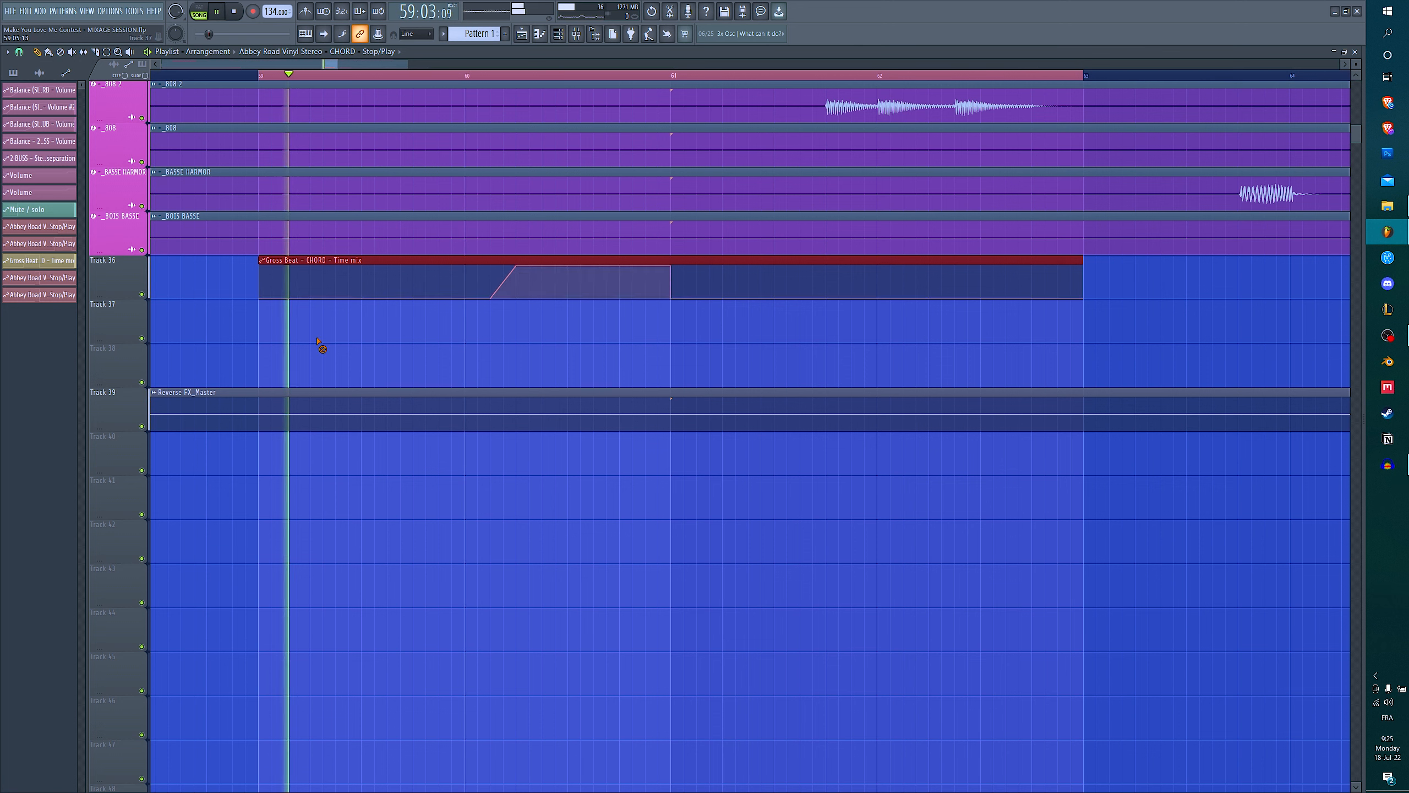
left_click(320, 343, "ctrl")
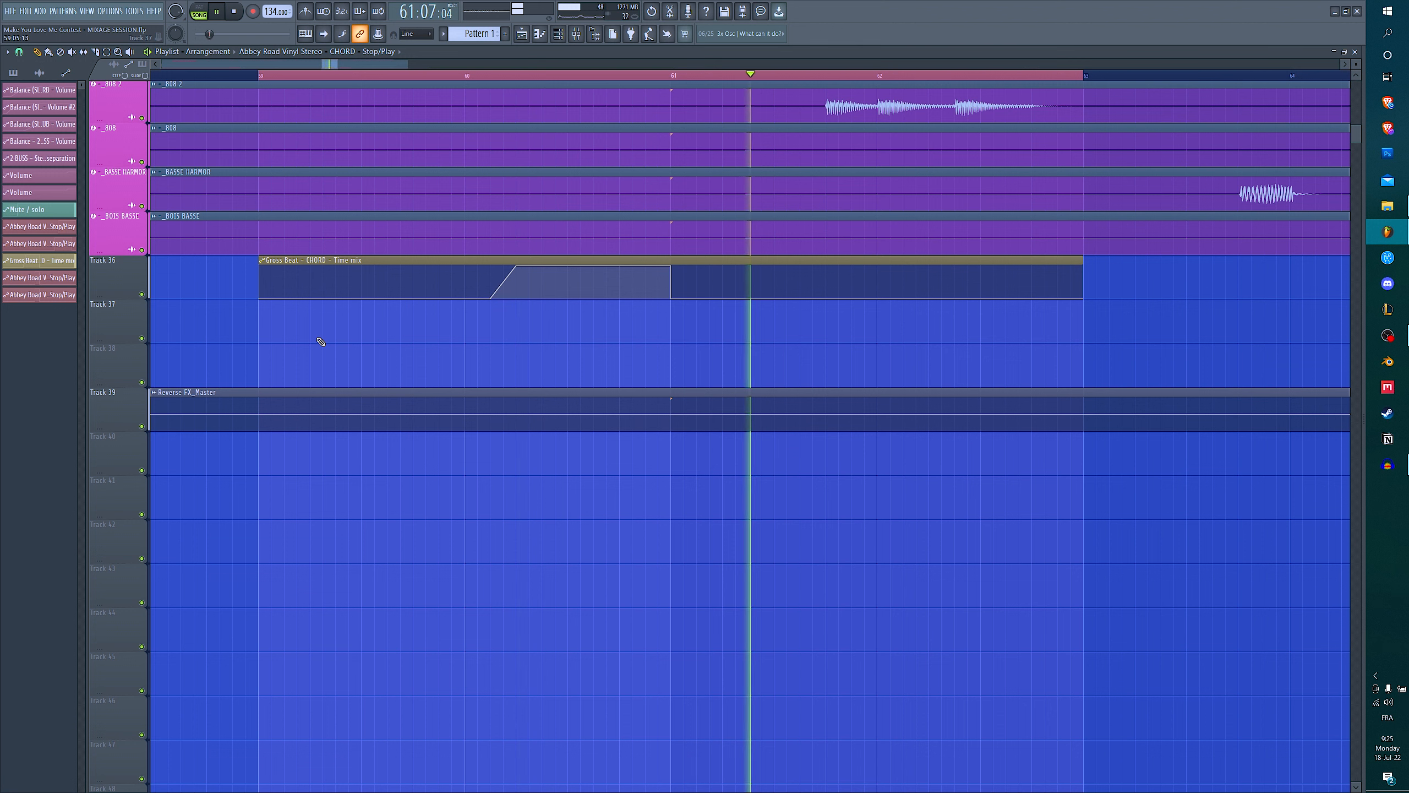
key("space")
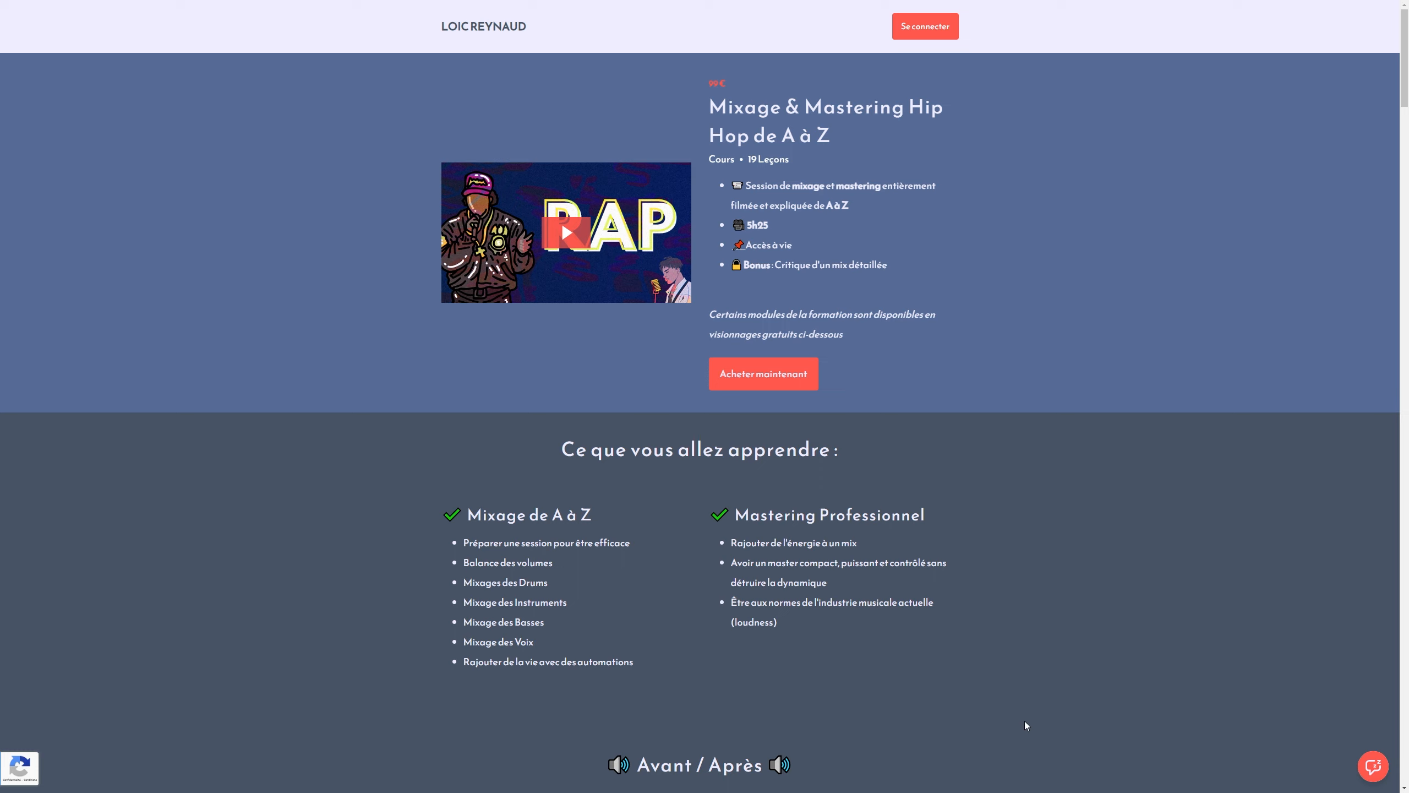
- Look through the Mixage & Mastering Hip Hop course page down to the section on the tools used
scroll(700, 412, "down", 5)
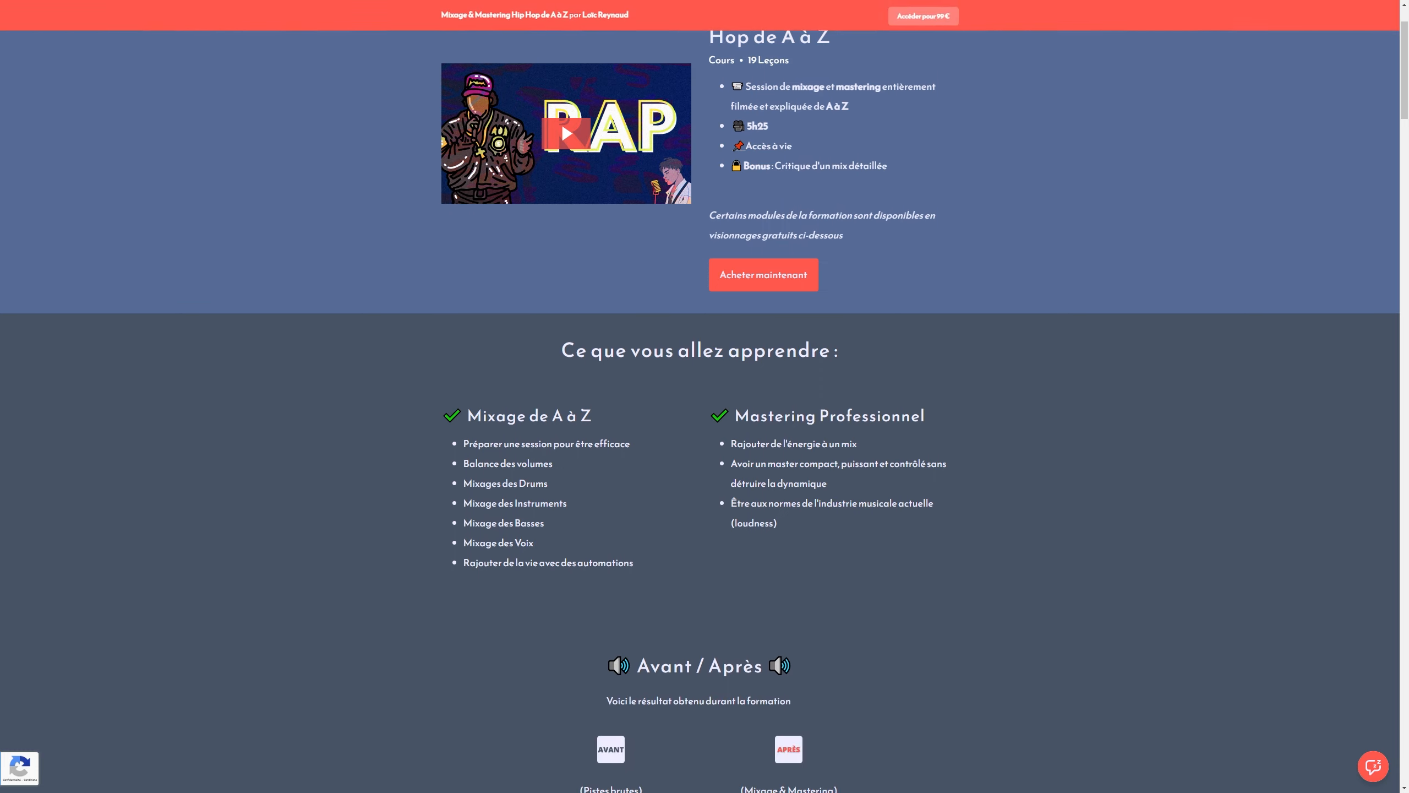
scroll(700, 412, "down", 6)
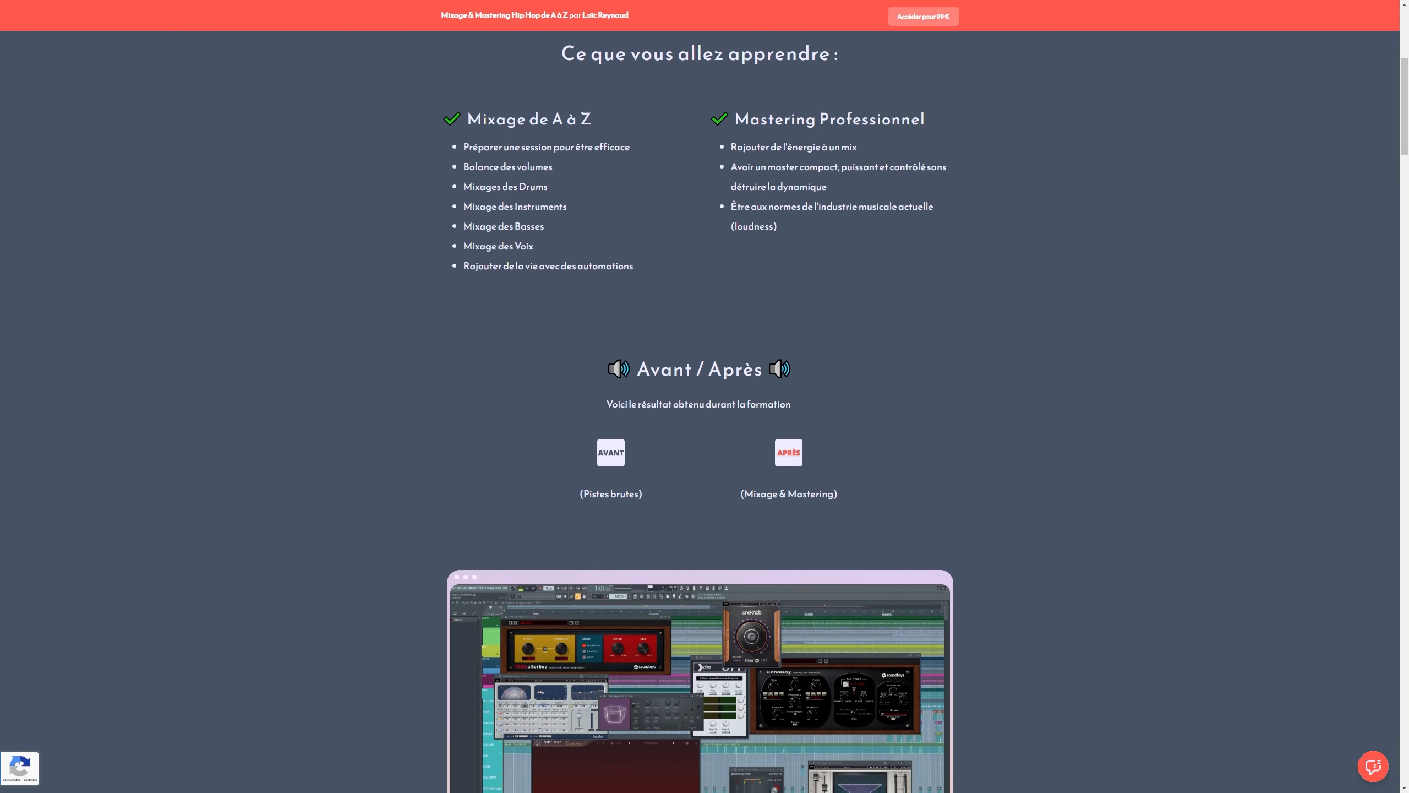
scroll(700, 411, "down", 5)
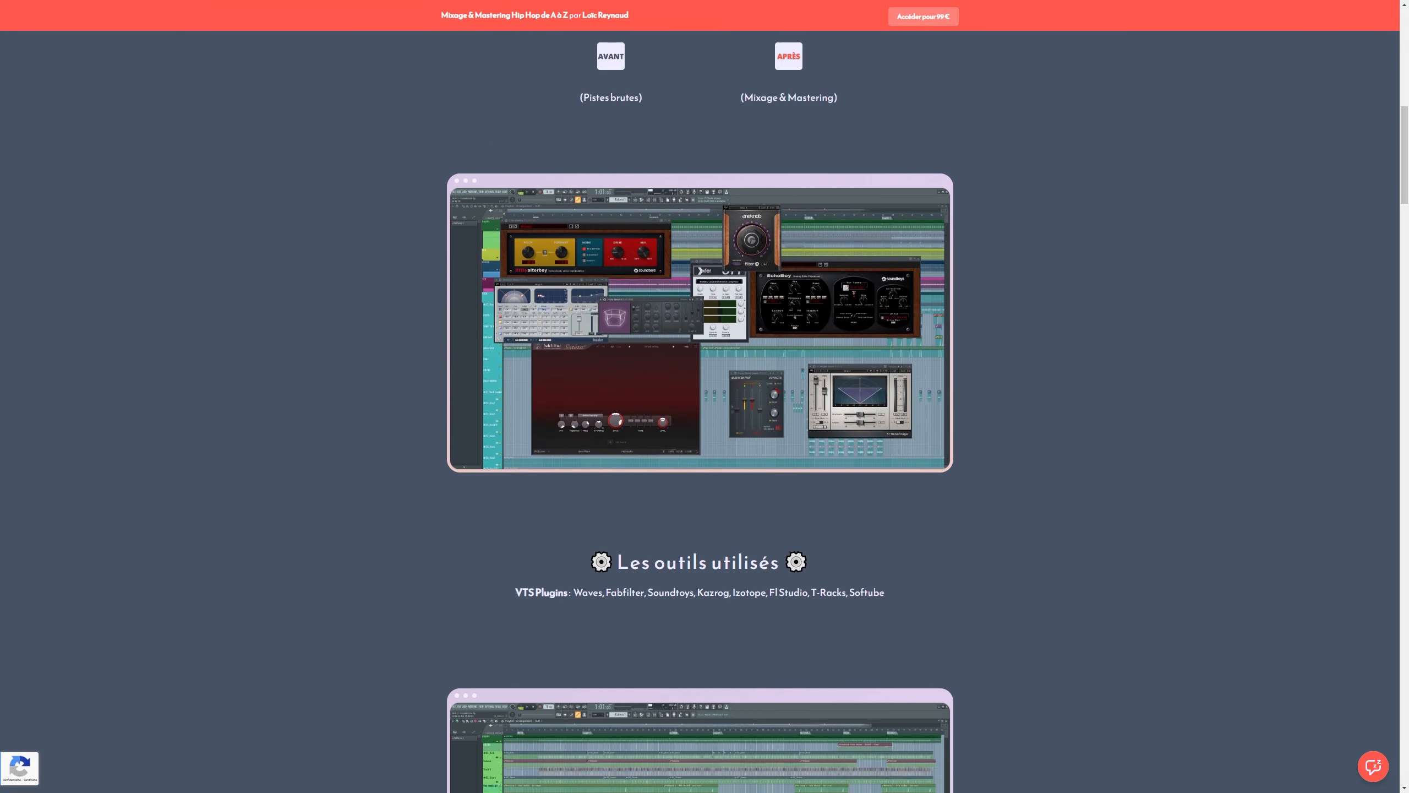
scroll(700, 412, "down", 1)
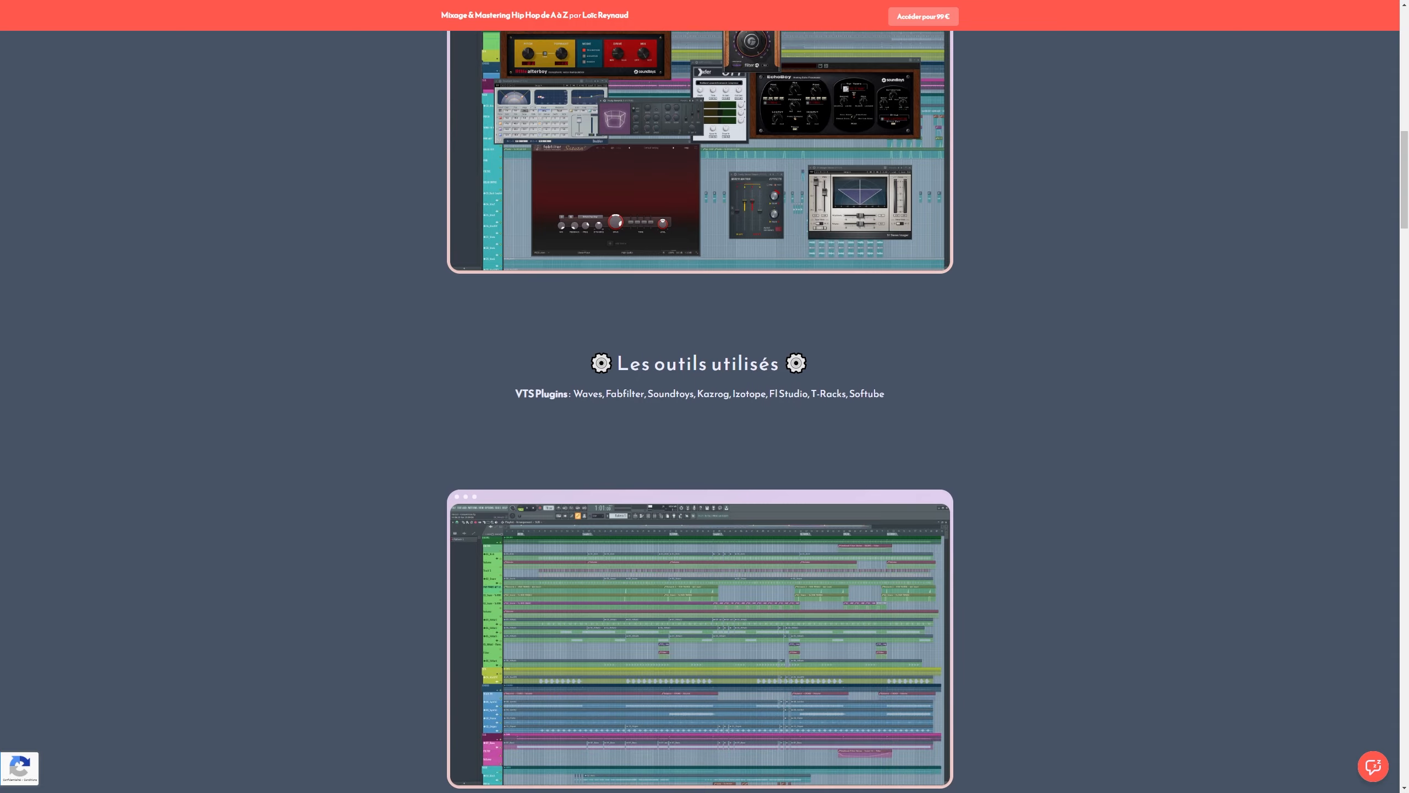